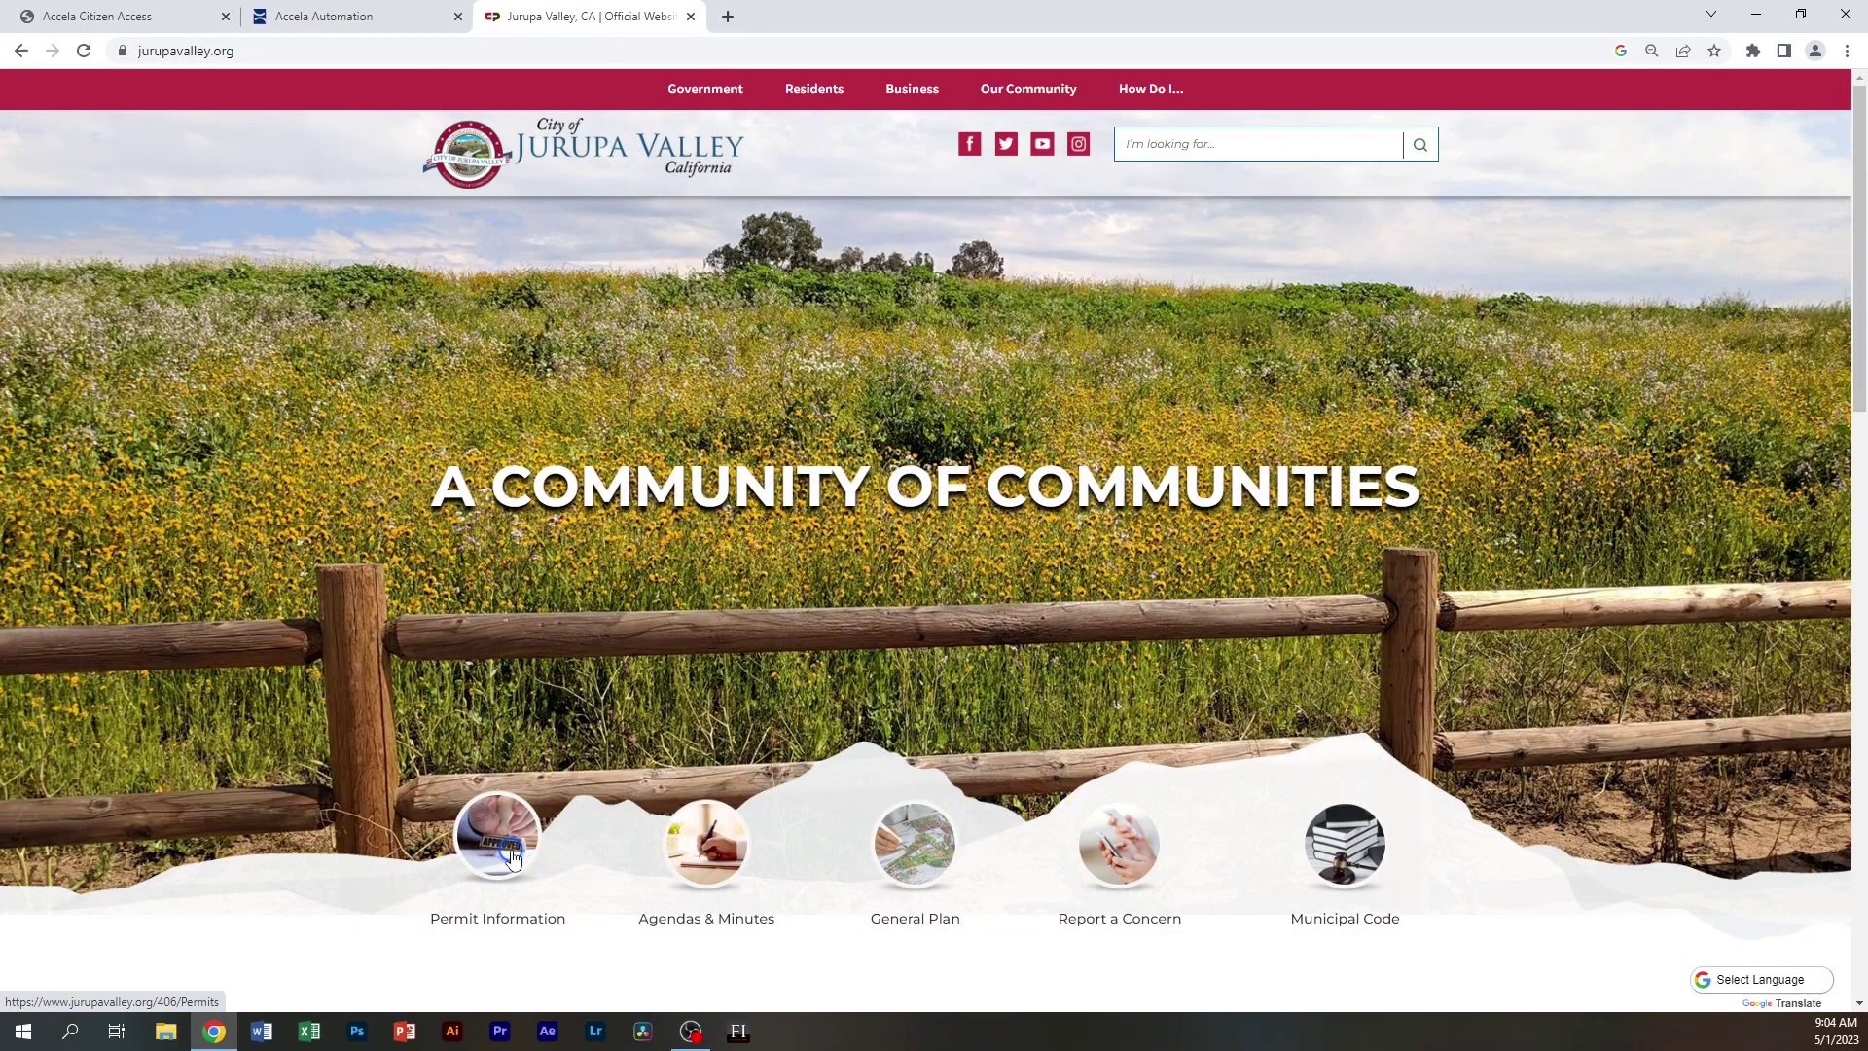
Go from the Jurupa Valley homepage's Permit Information icon to the Permits page
click(513, 854)
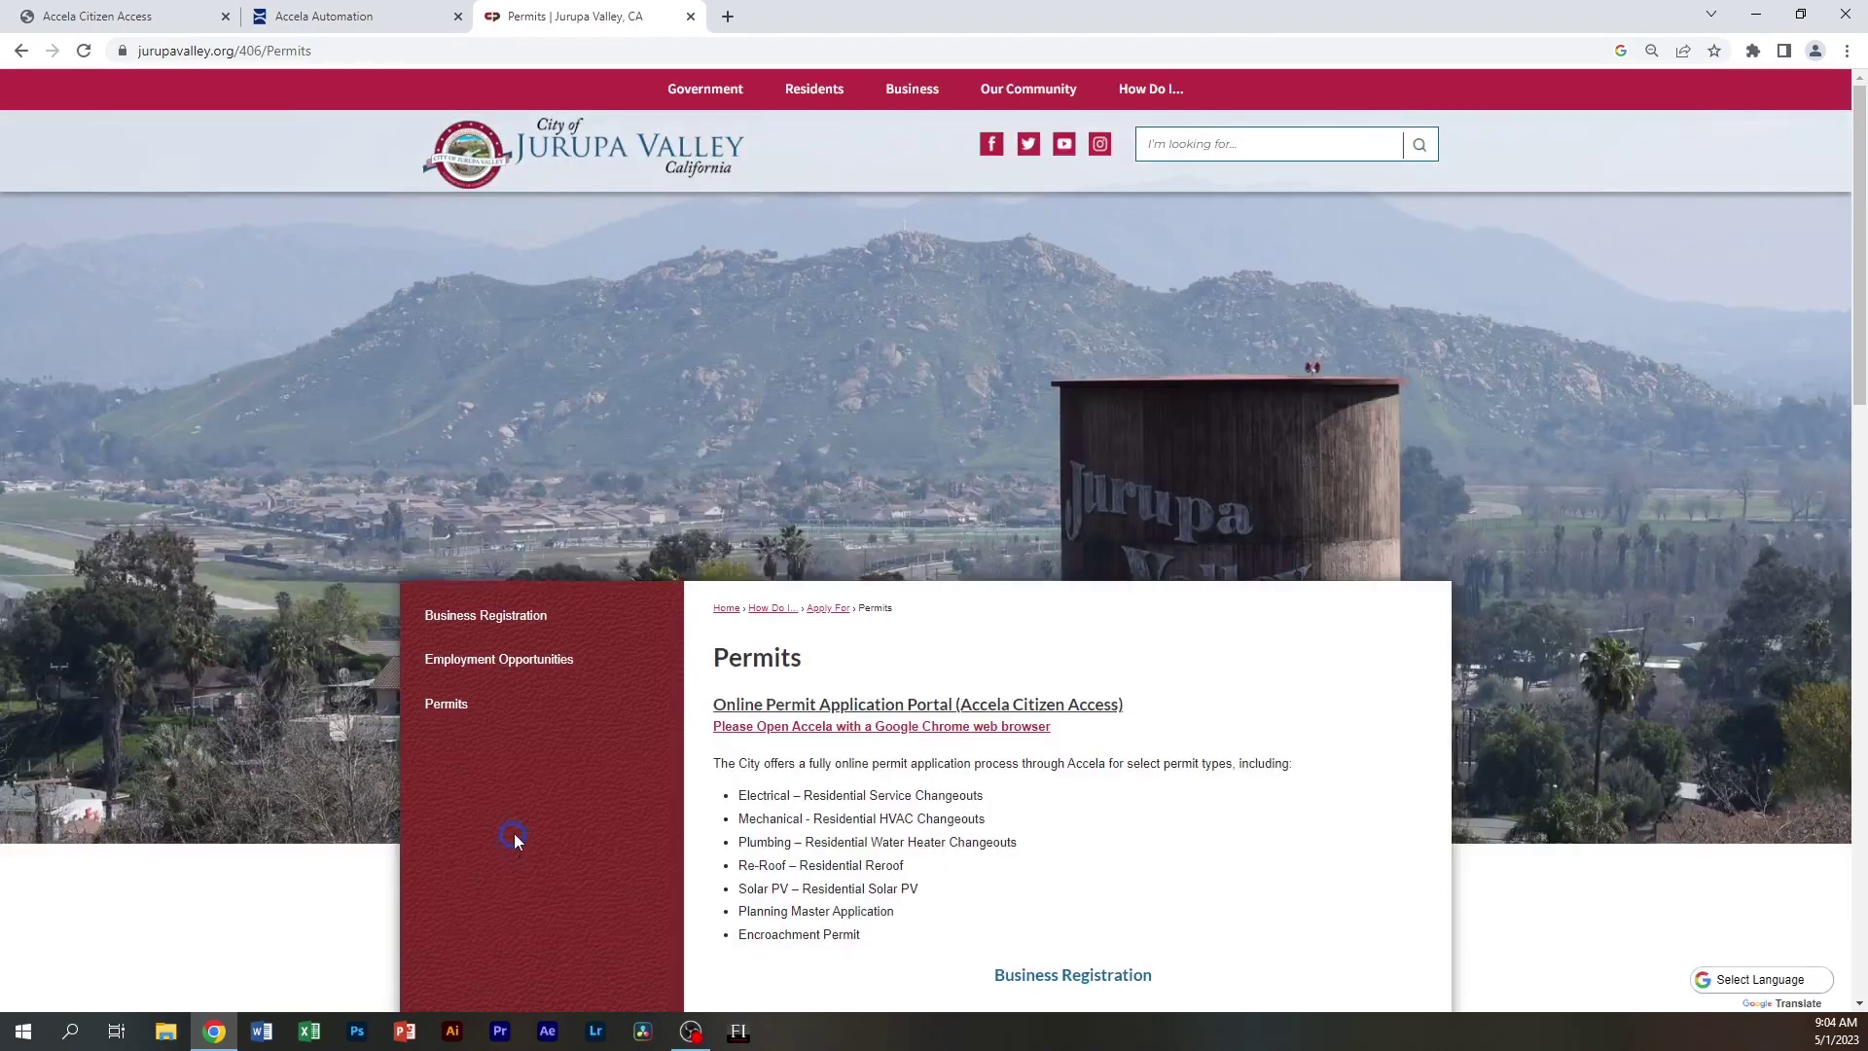
click(789, 713)
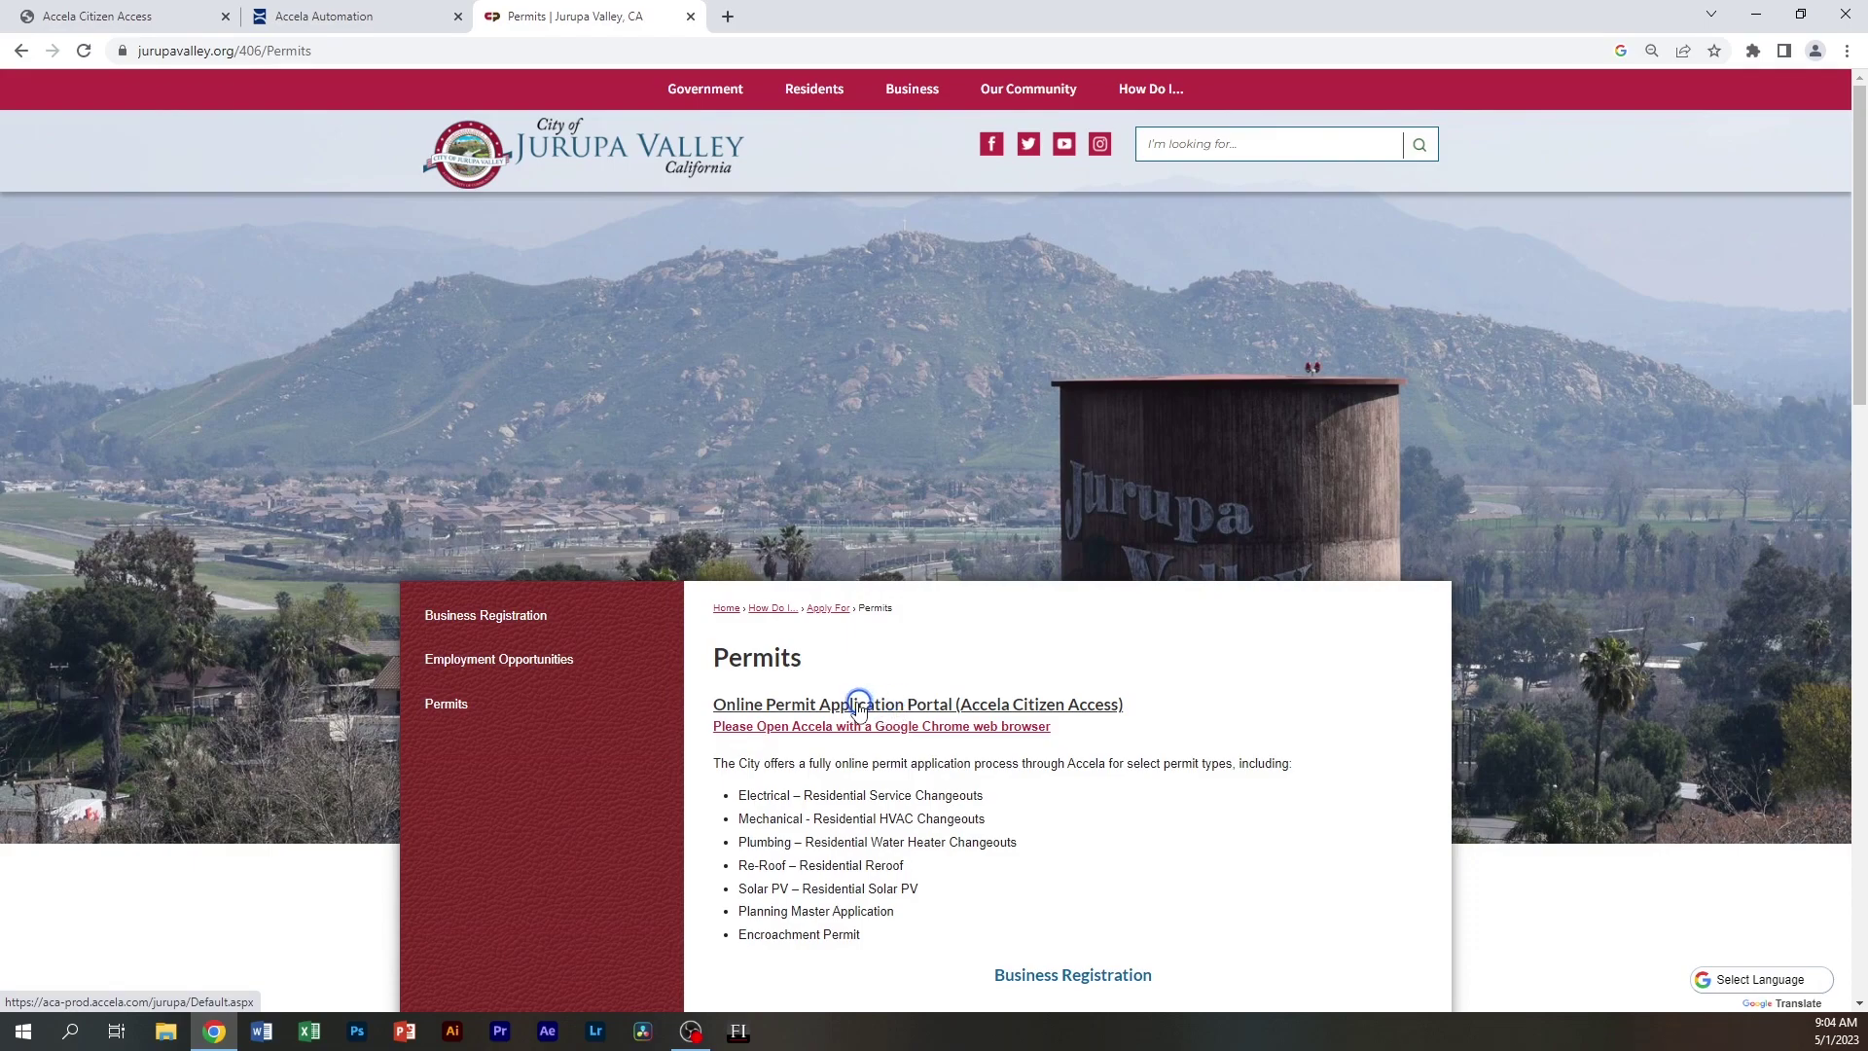
Open the Online Permit Application Portal and start registering a new account
click(849, 709)
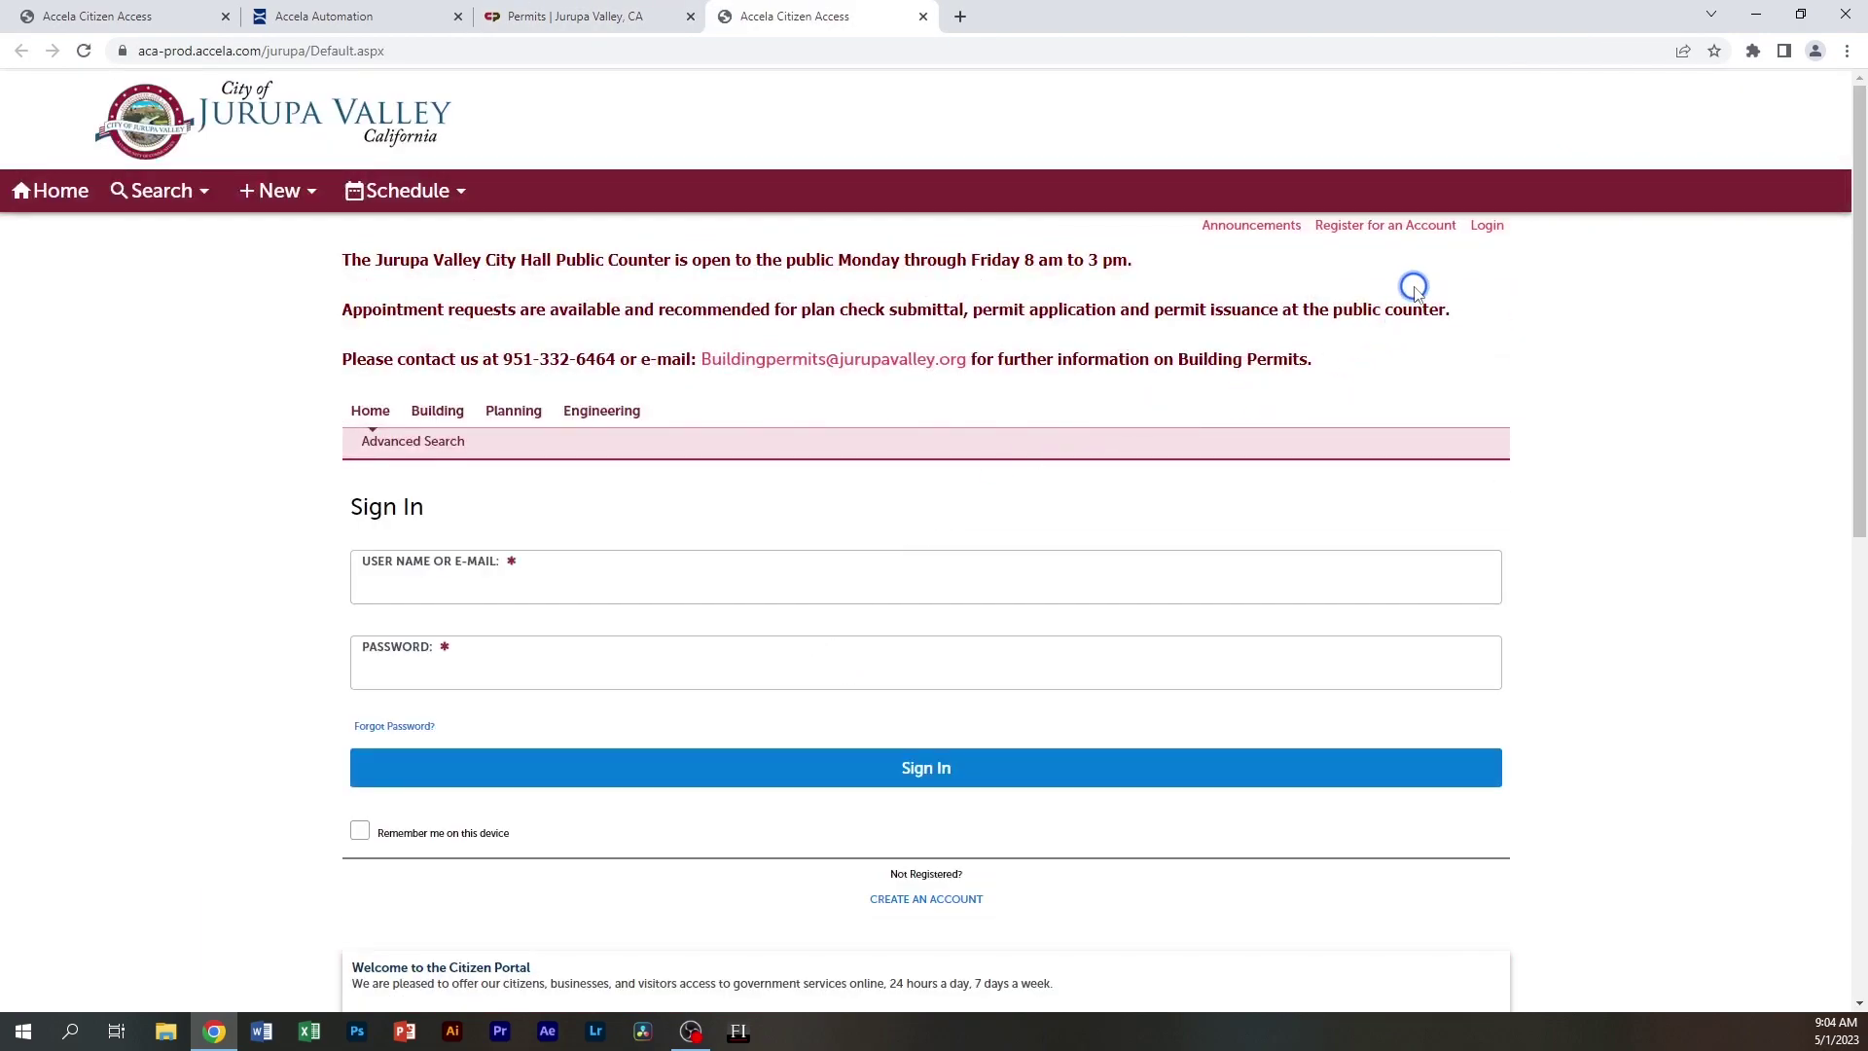
click(1379, 229)
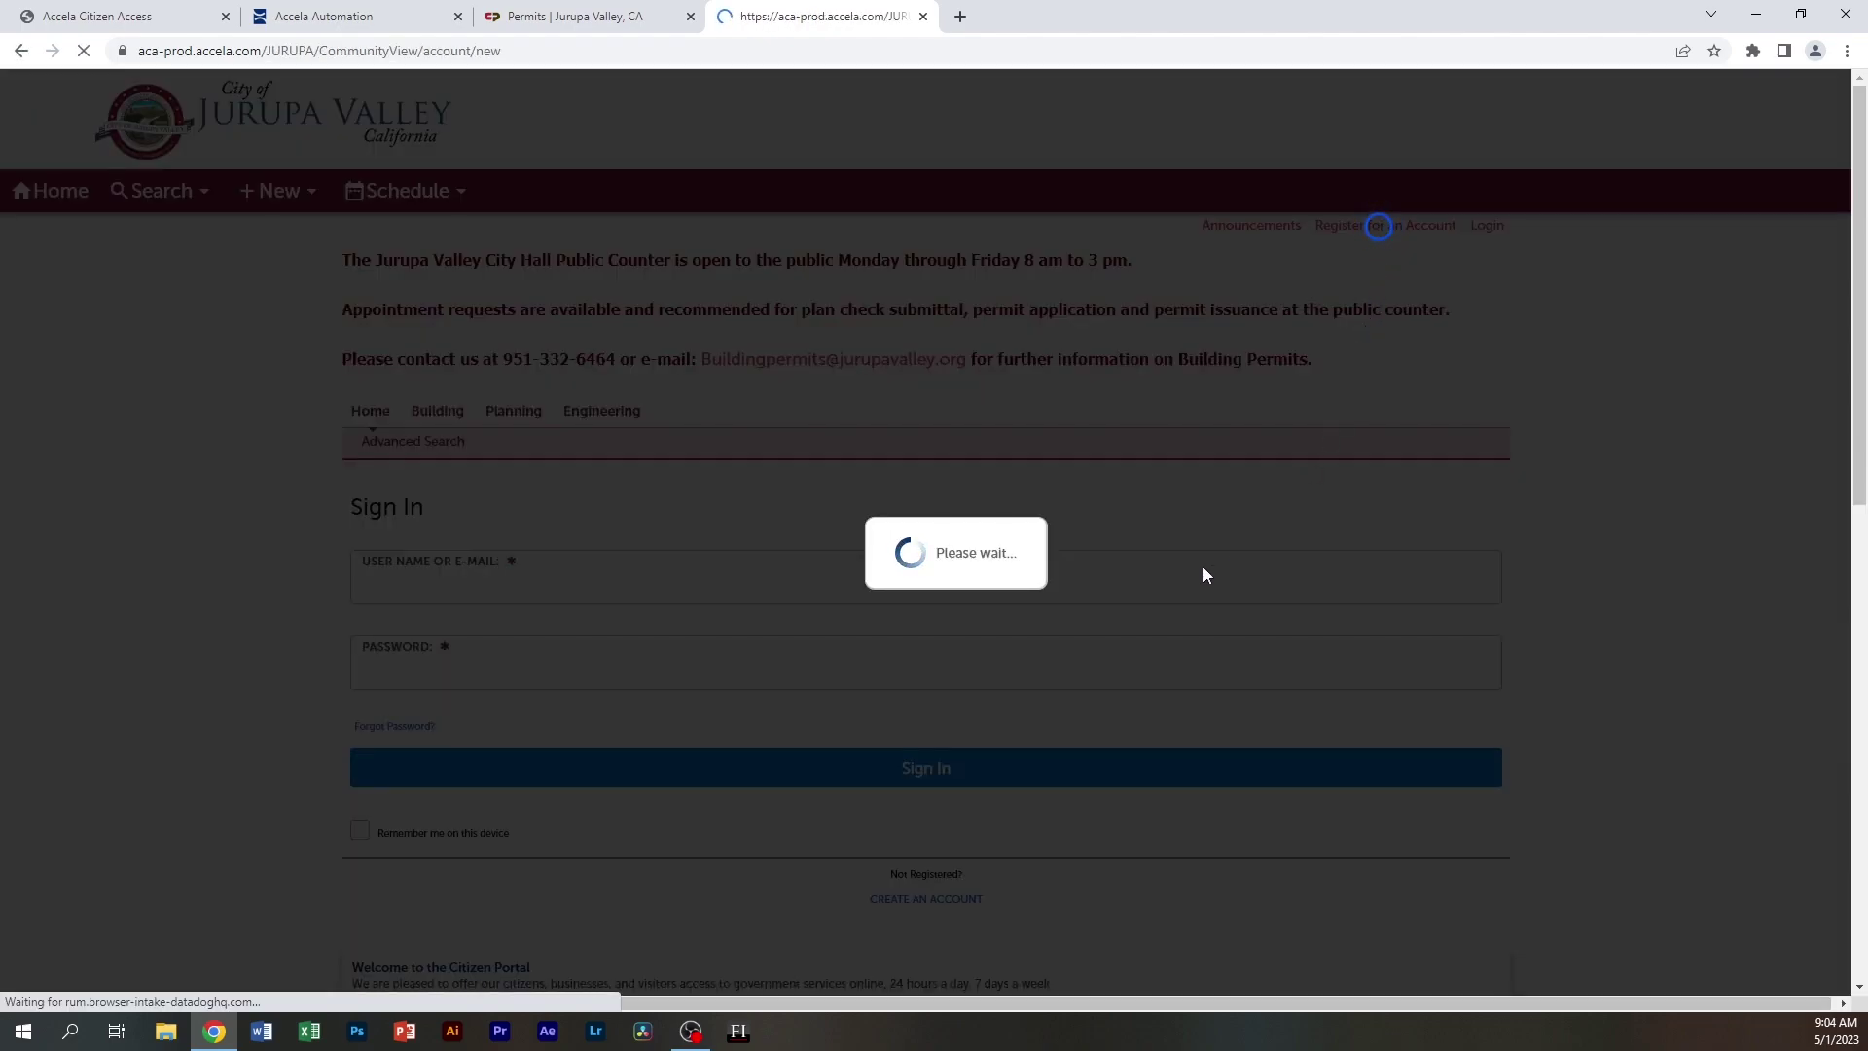
scroll(924, 603, down, 4)
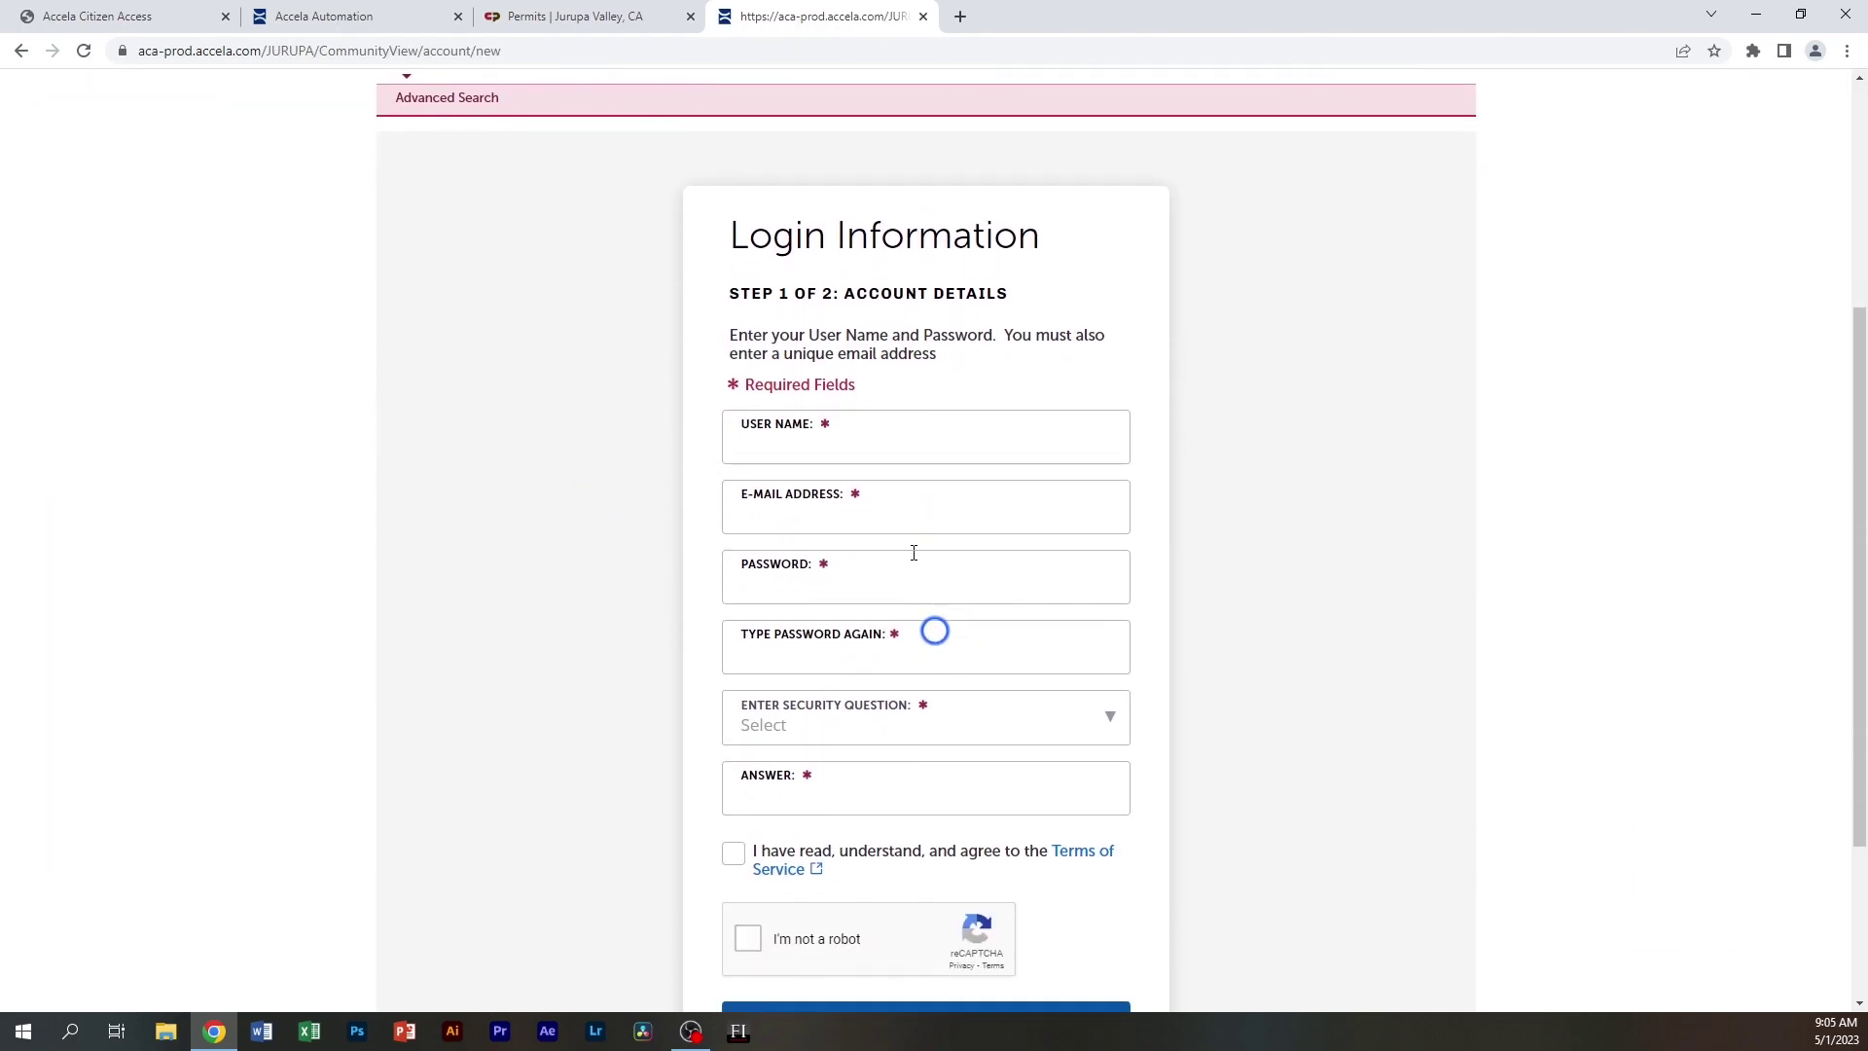
Enter the account user name, e-mail address, password and retyped password
click(865, 437)
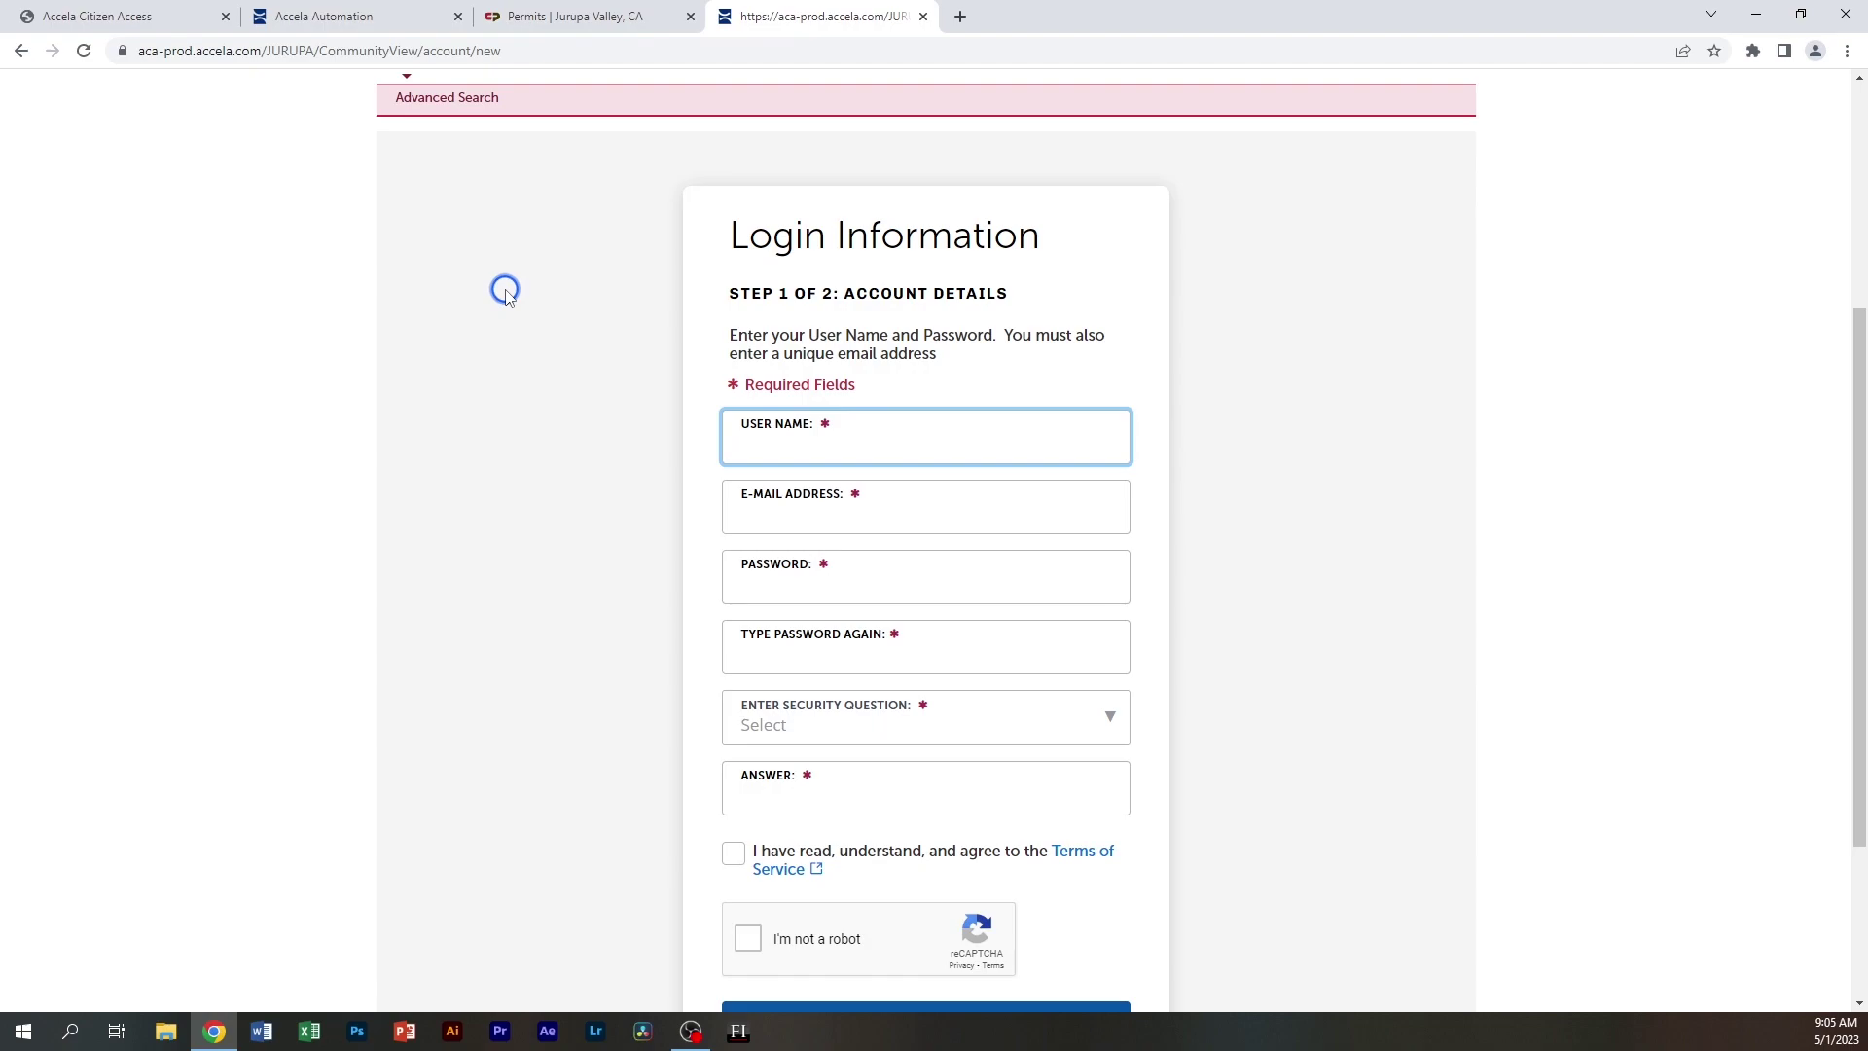
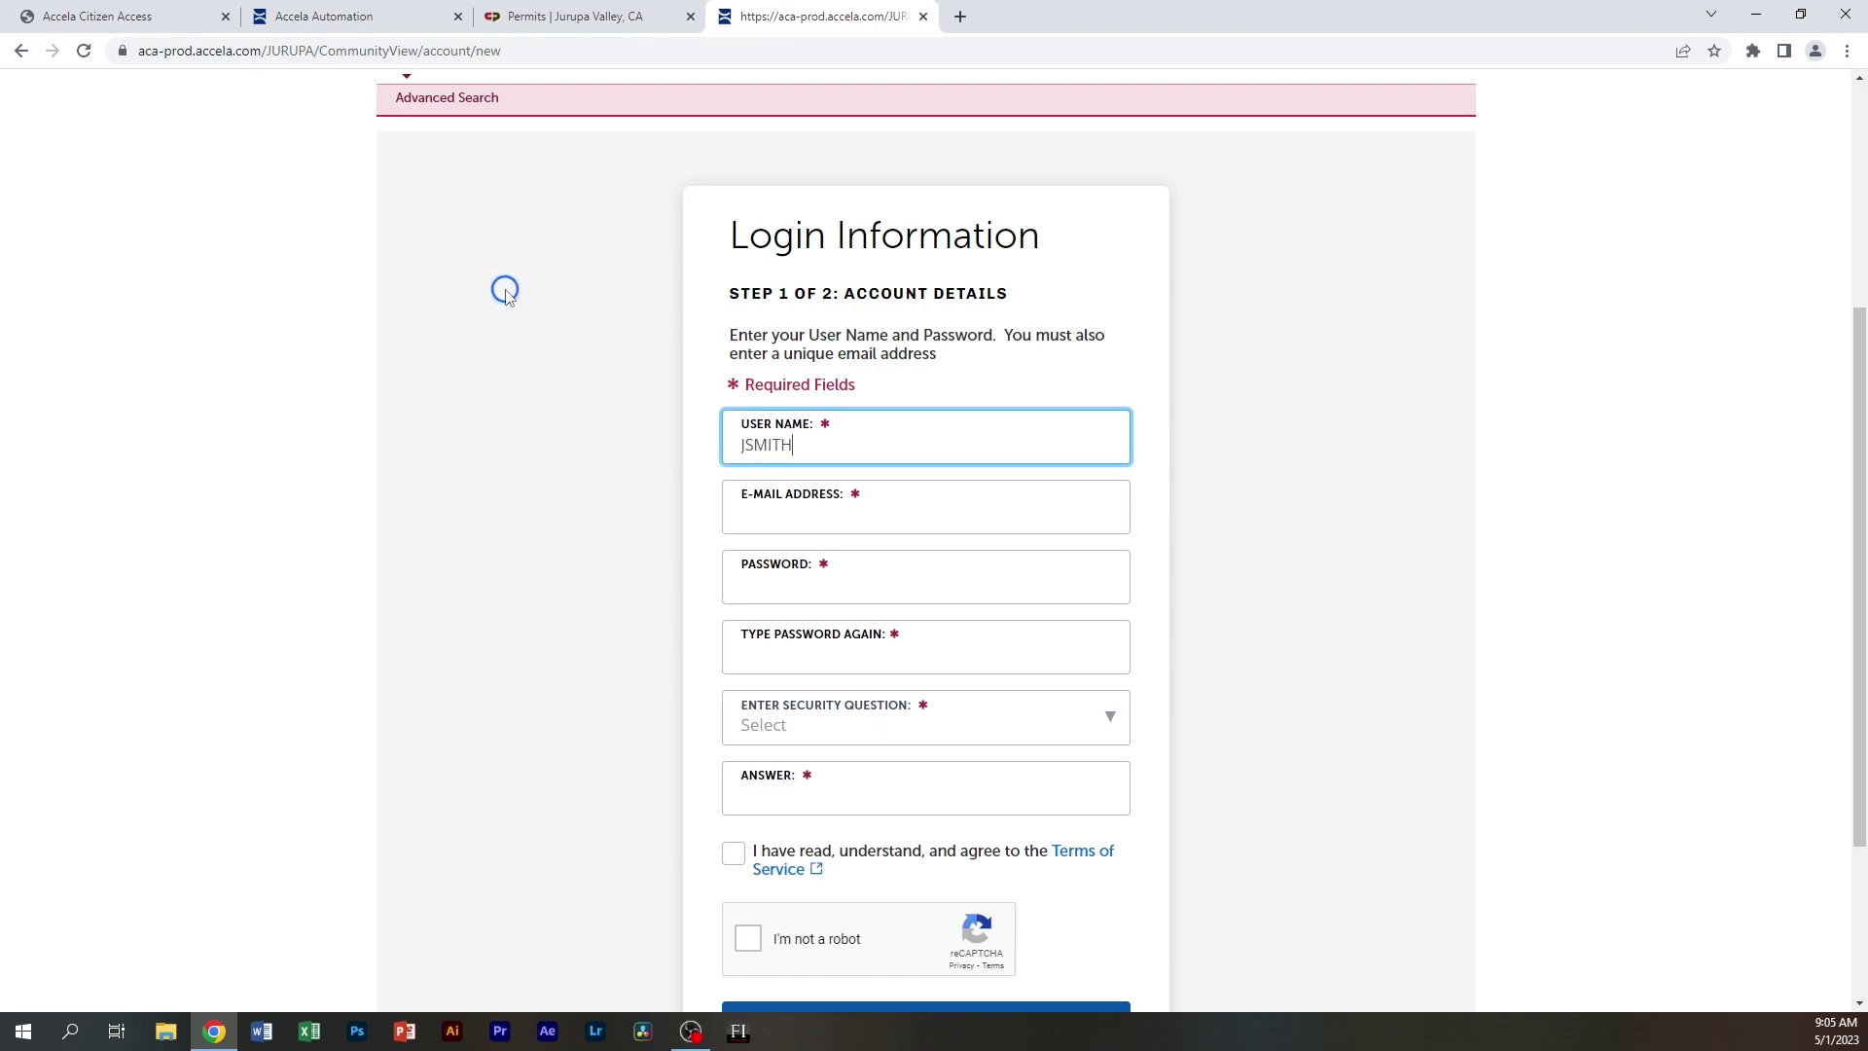
click(836, 516)
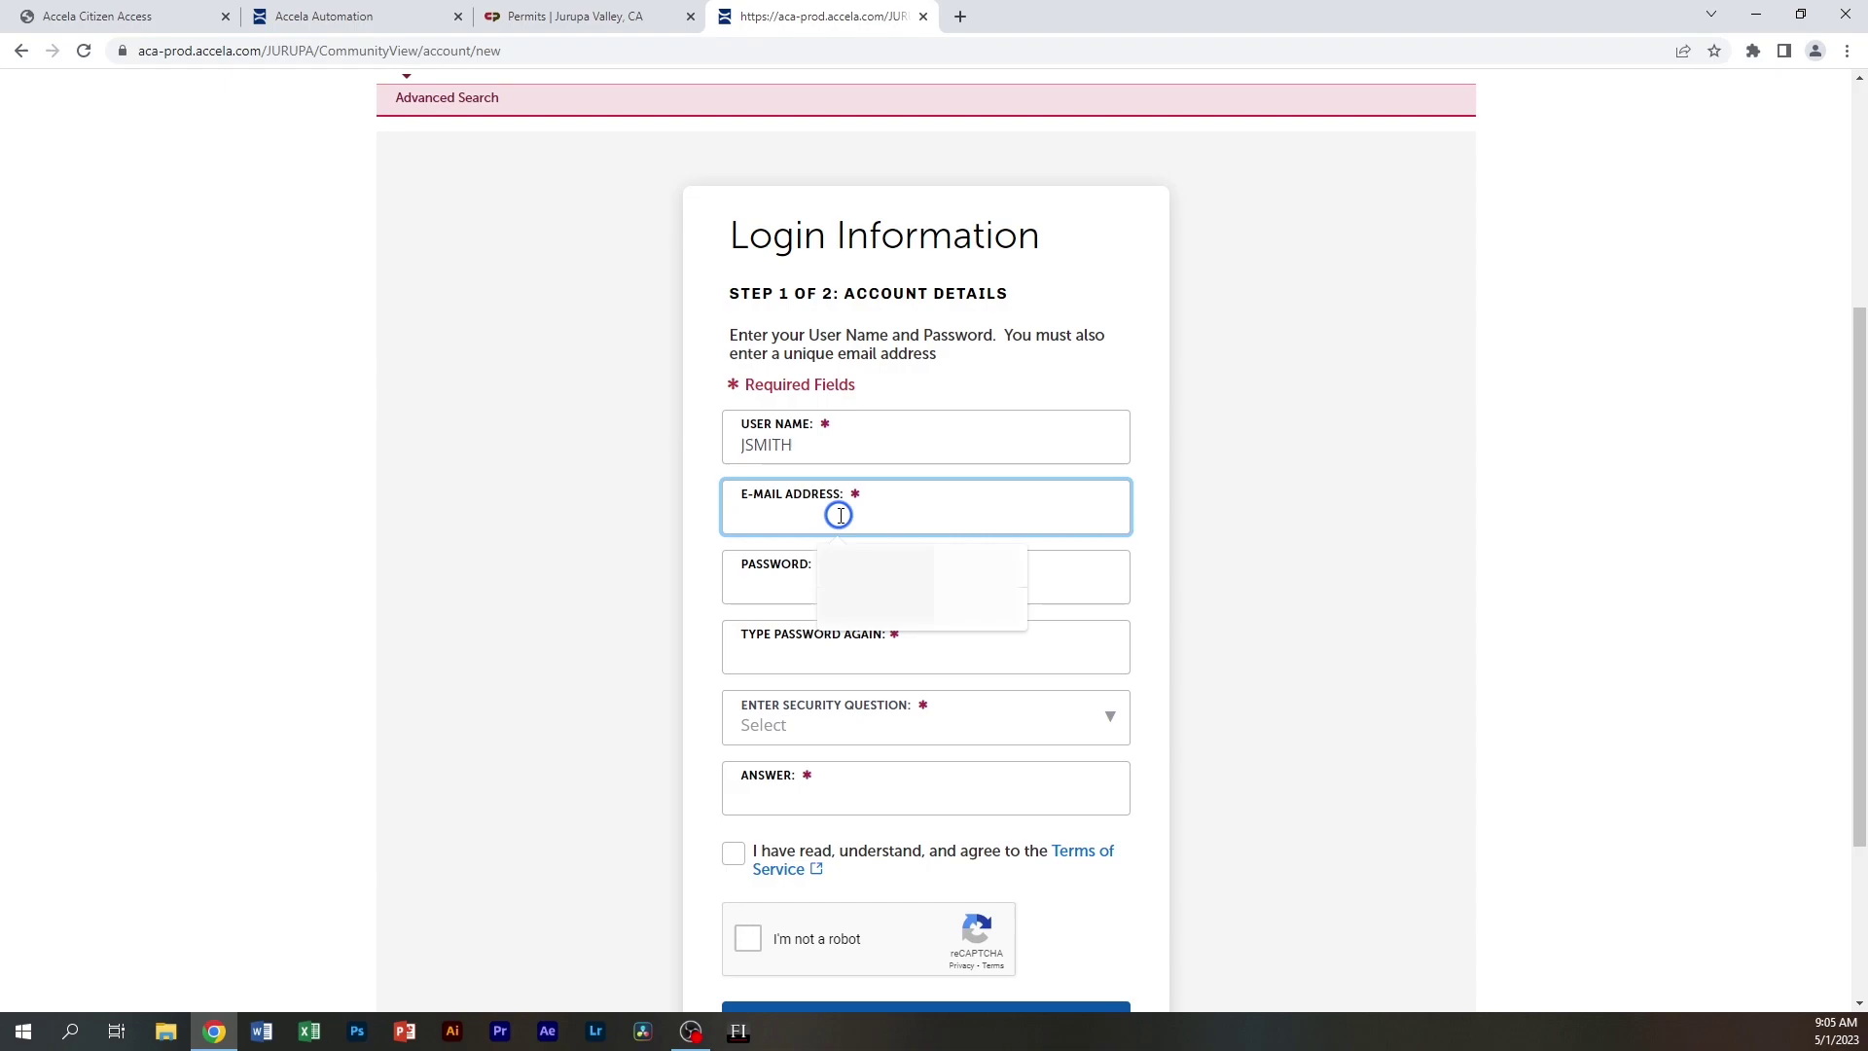
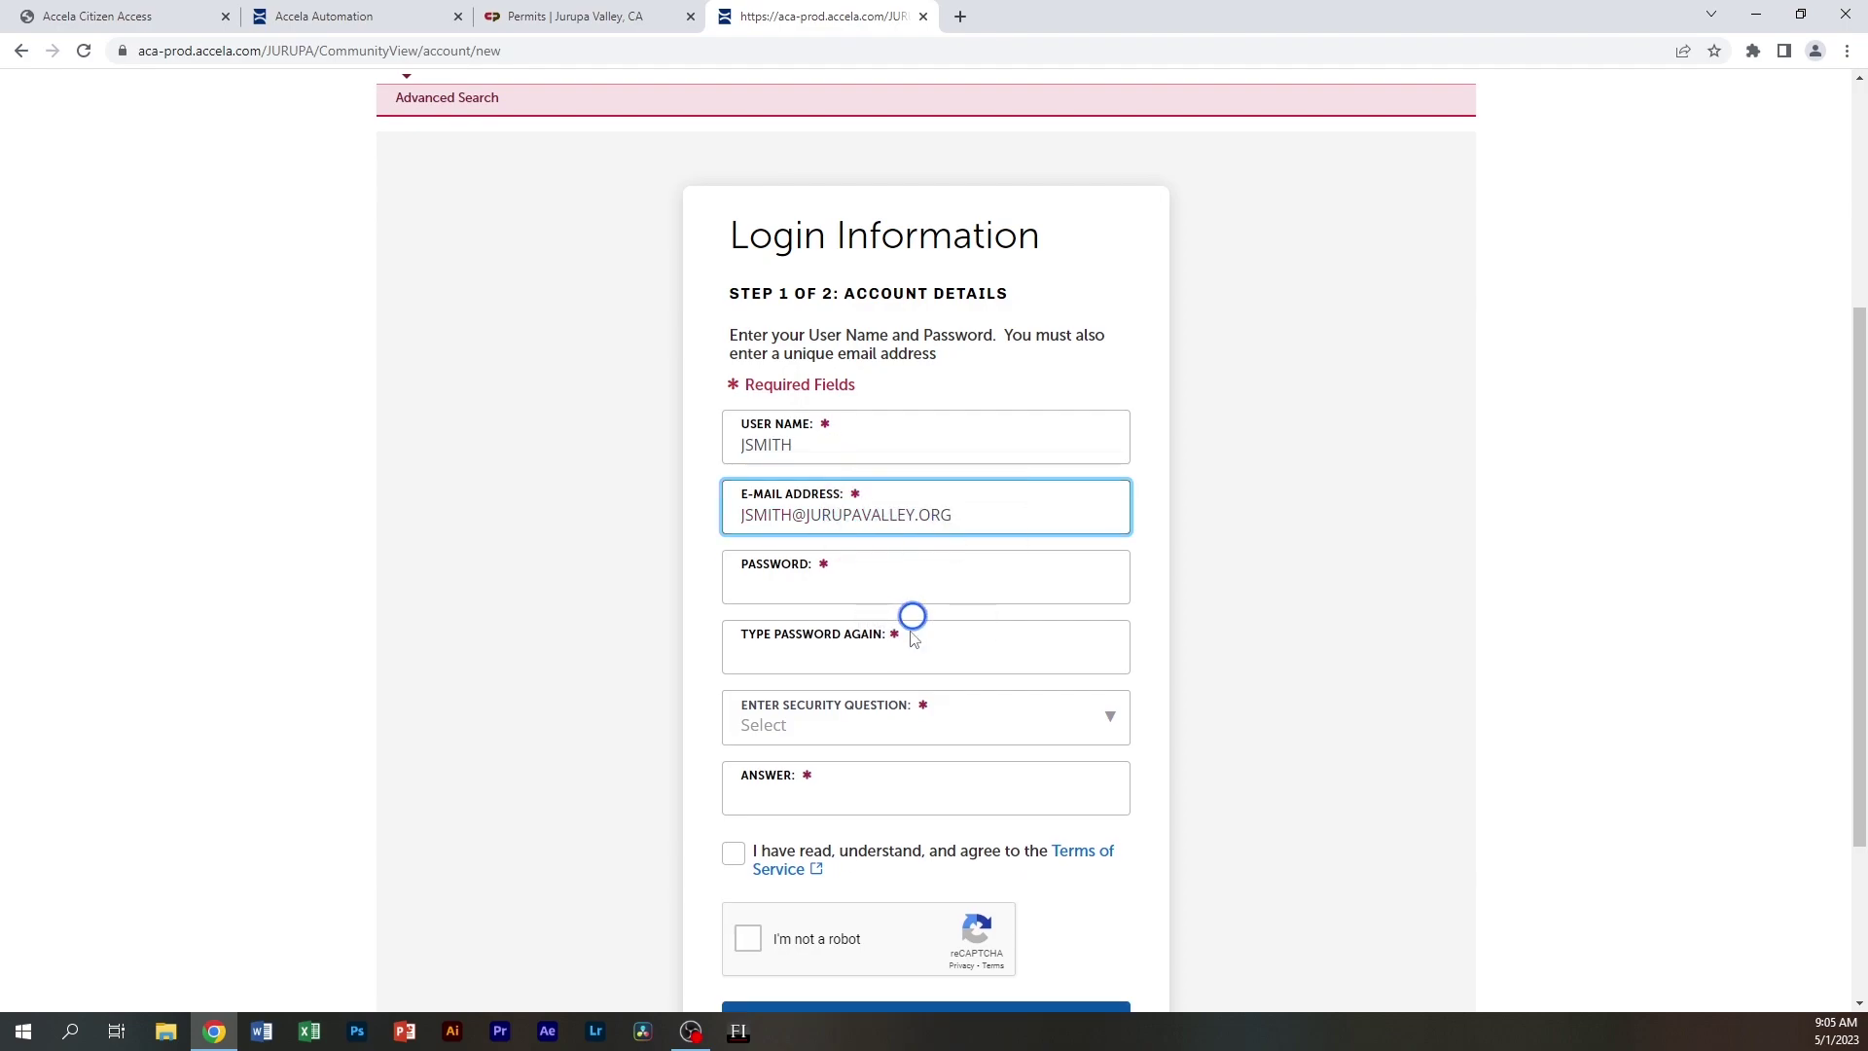
click(872, 579)
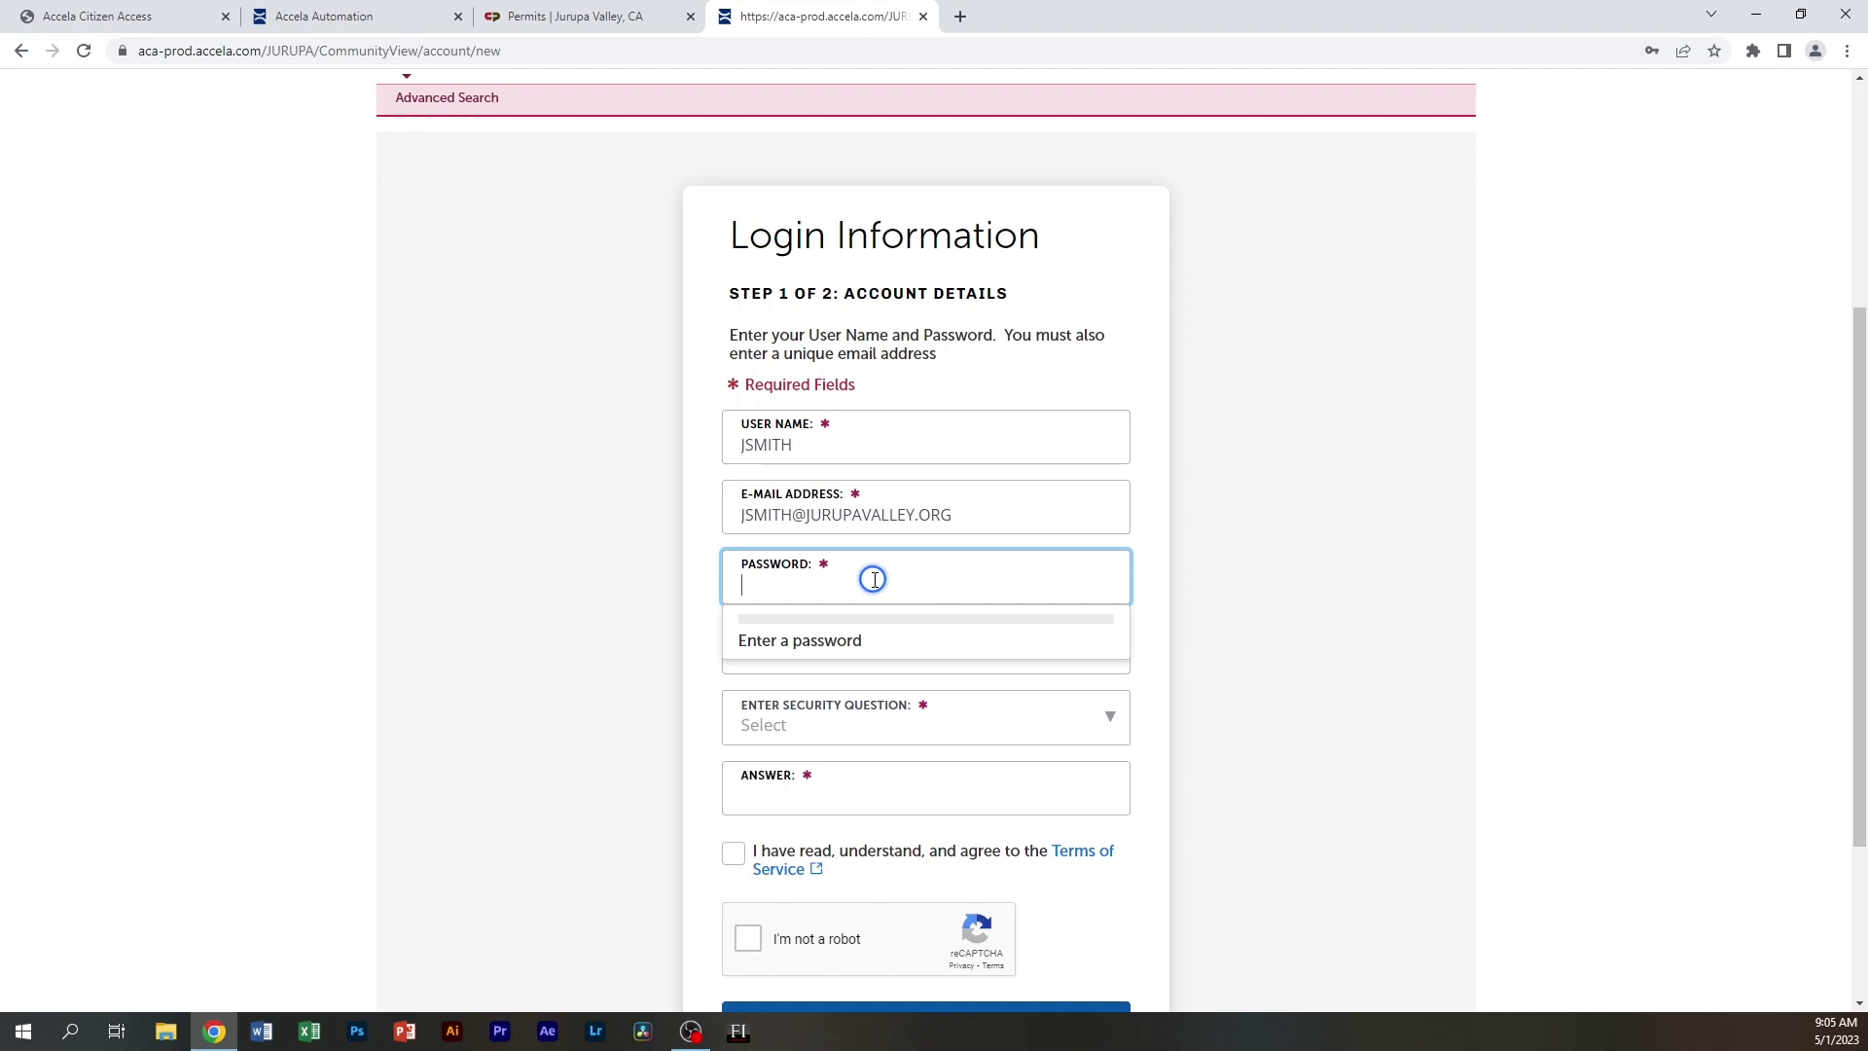
click(798, 661)
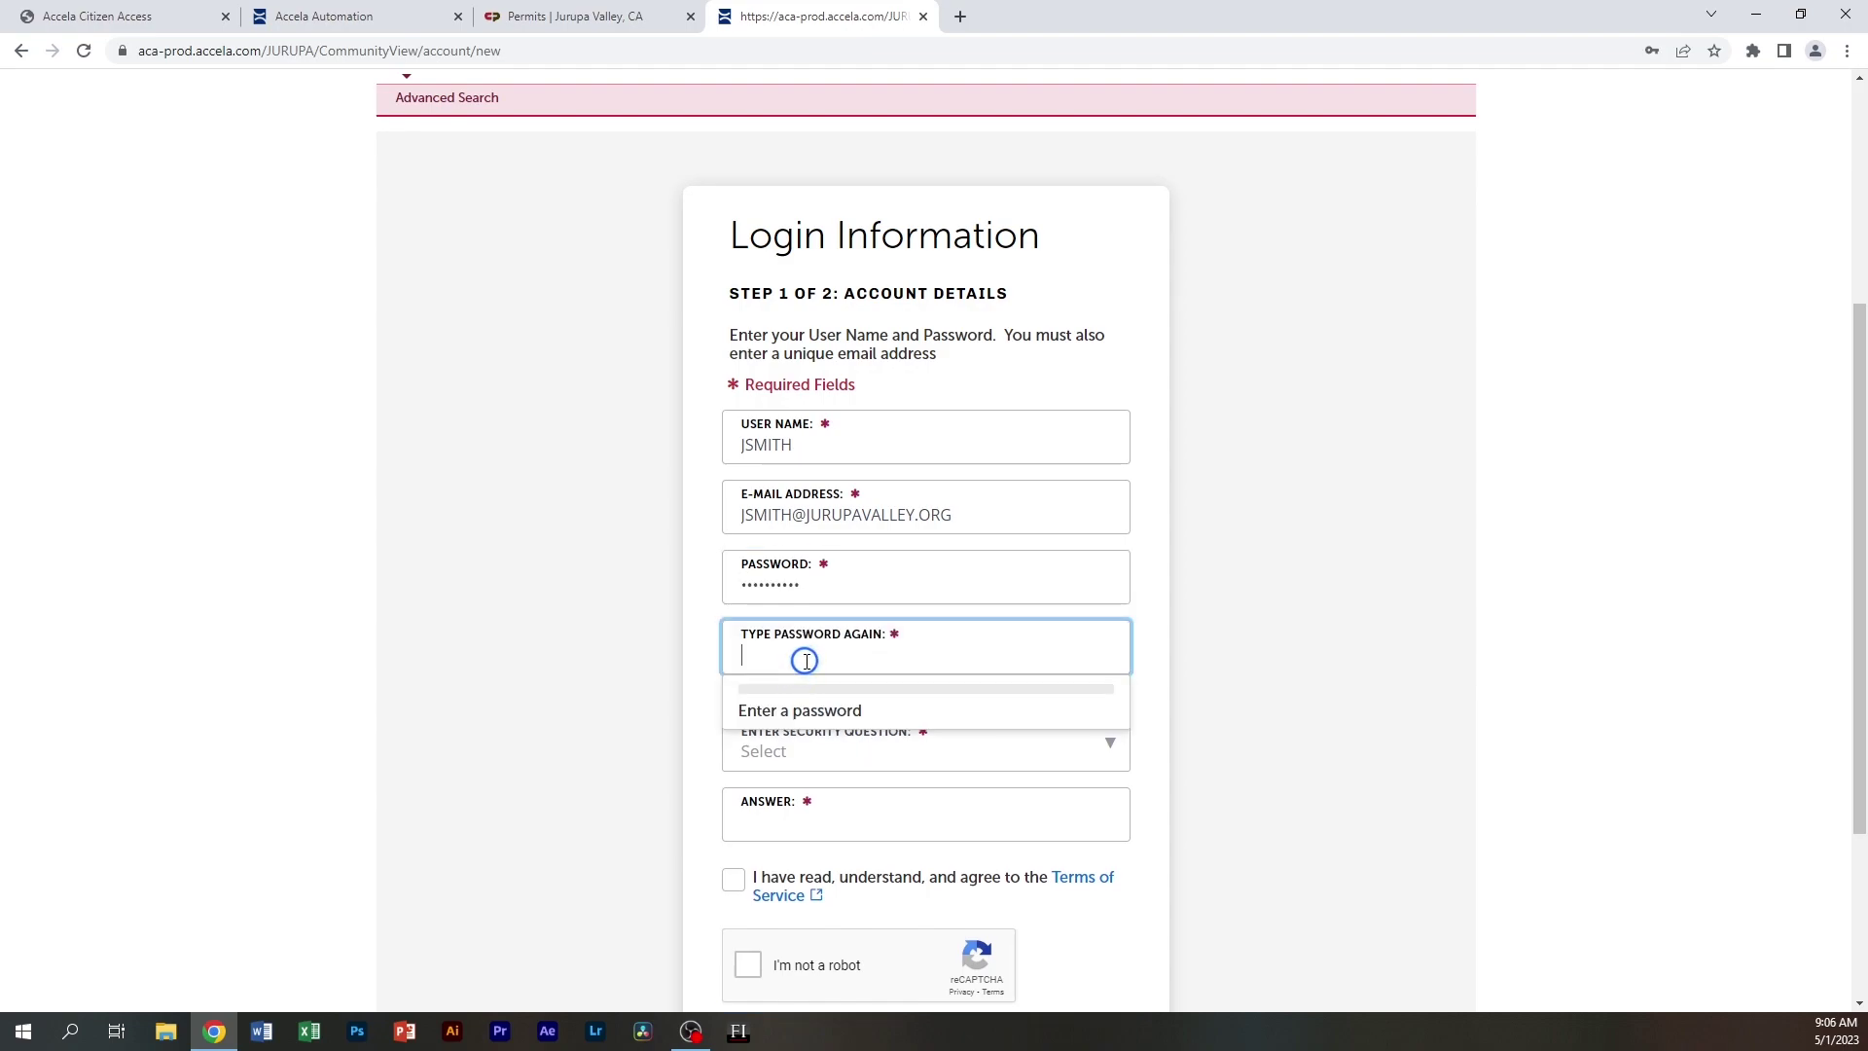
text(•••)
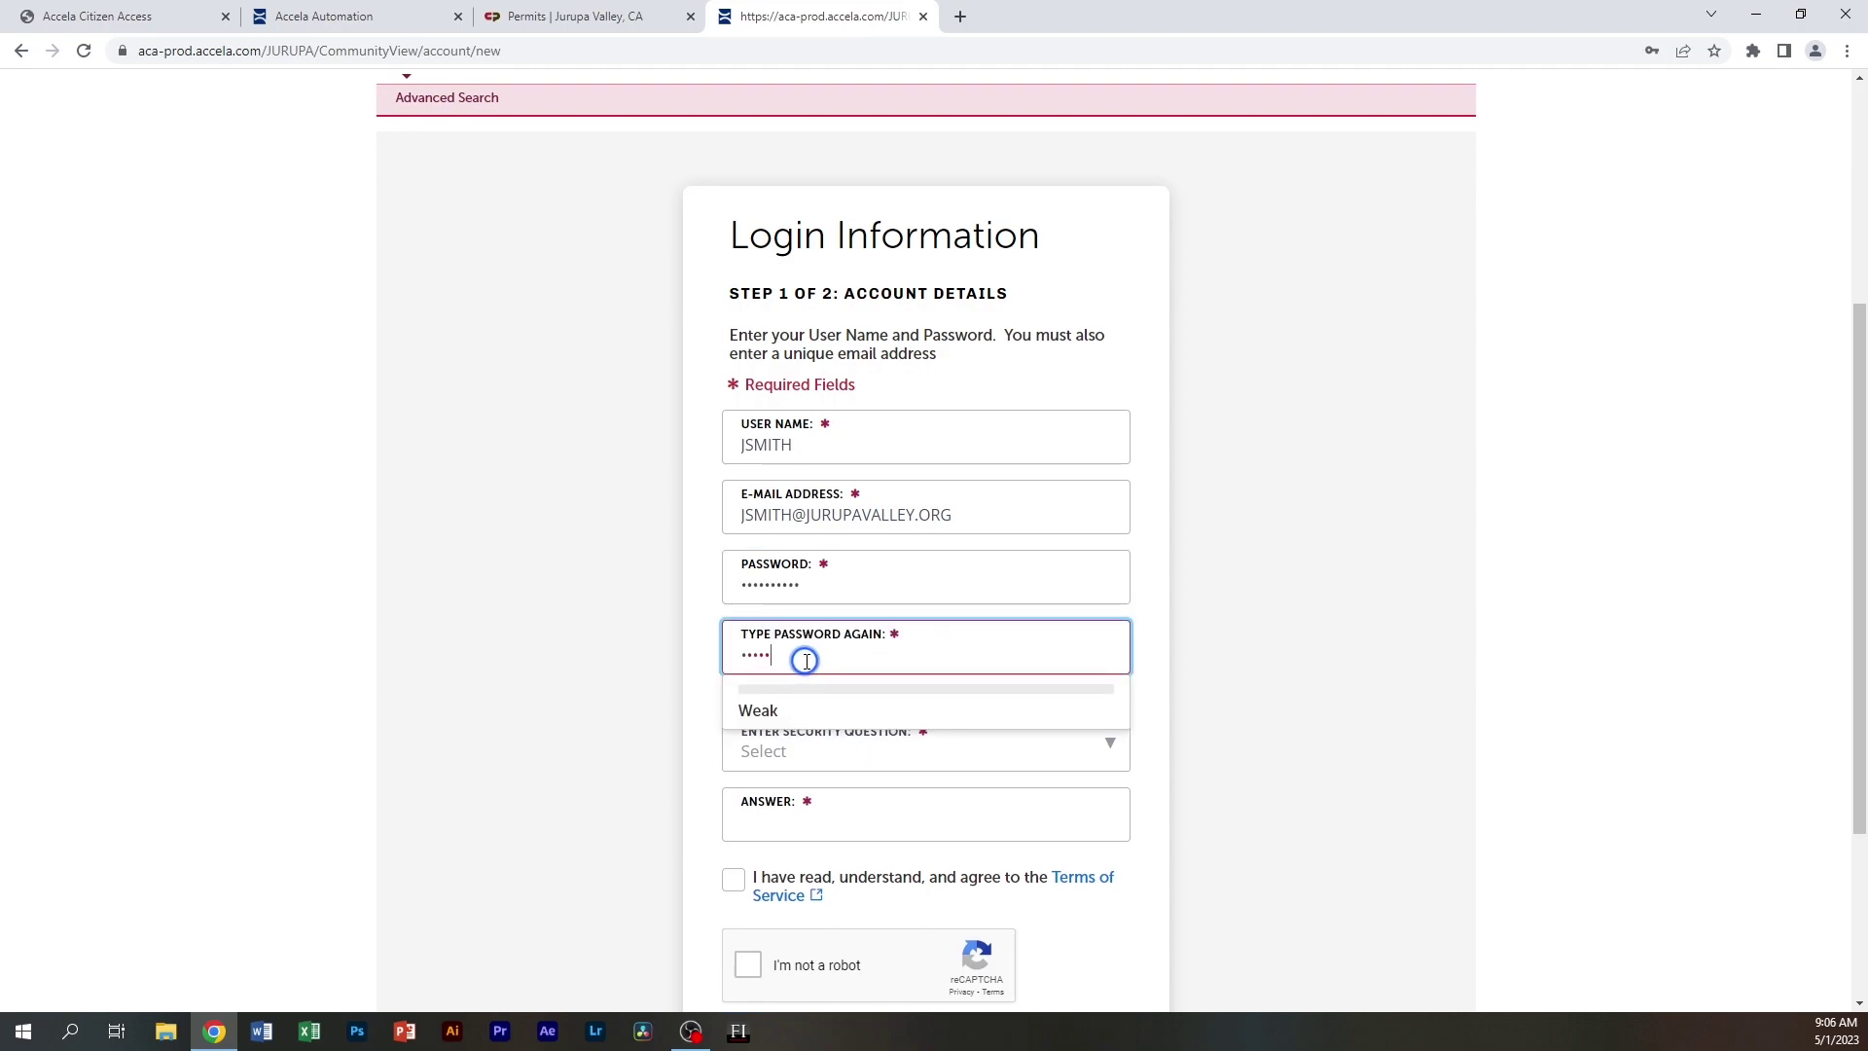
text(•••••••)
key(Tab)
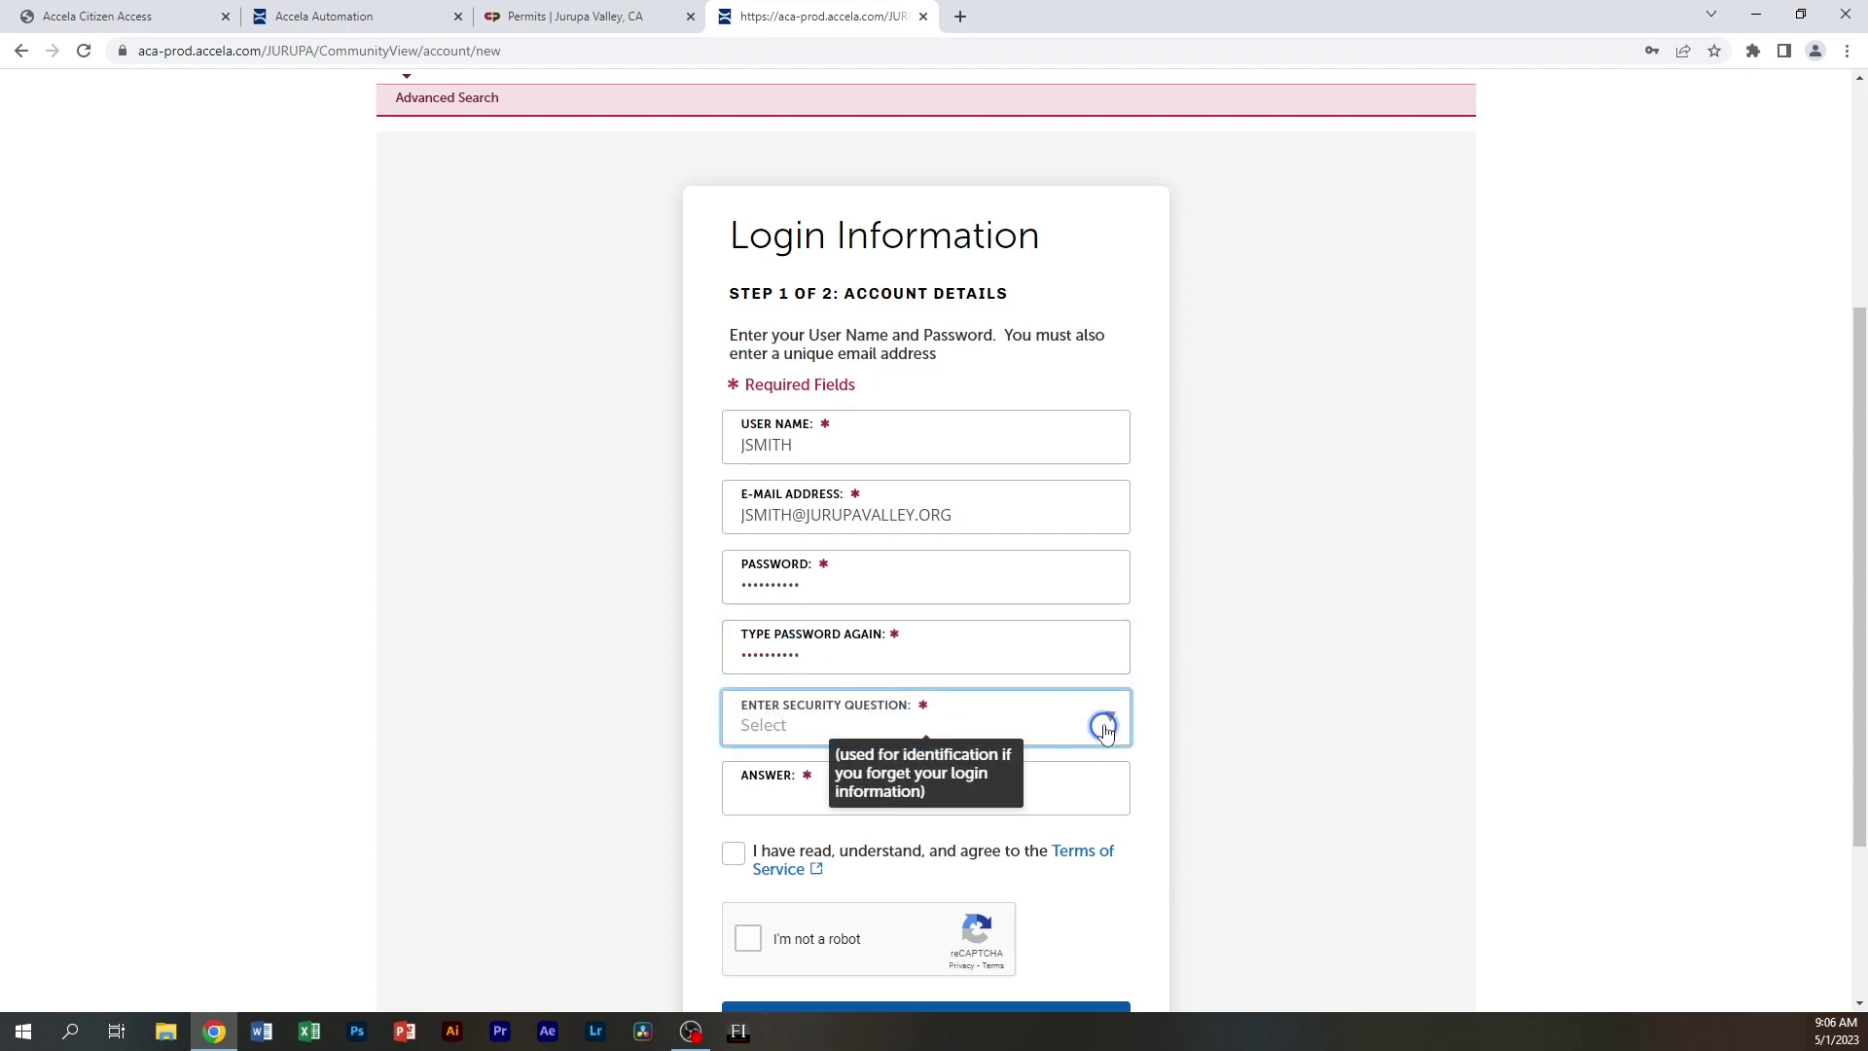
Choose the first-flight city security question and type the security answer
click(1112, 719)
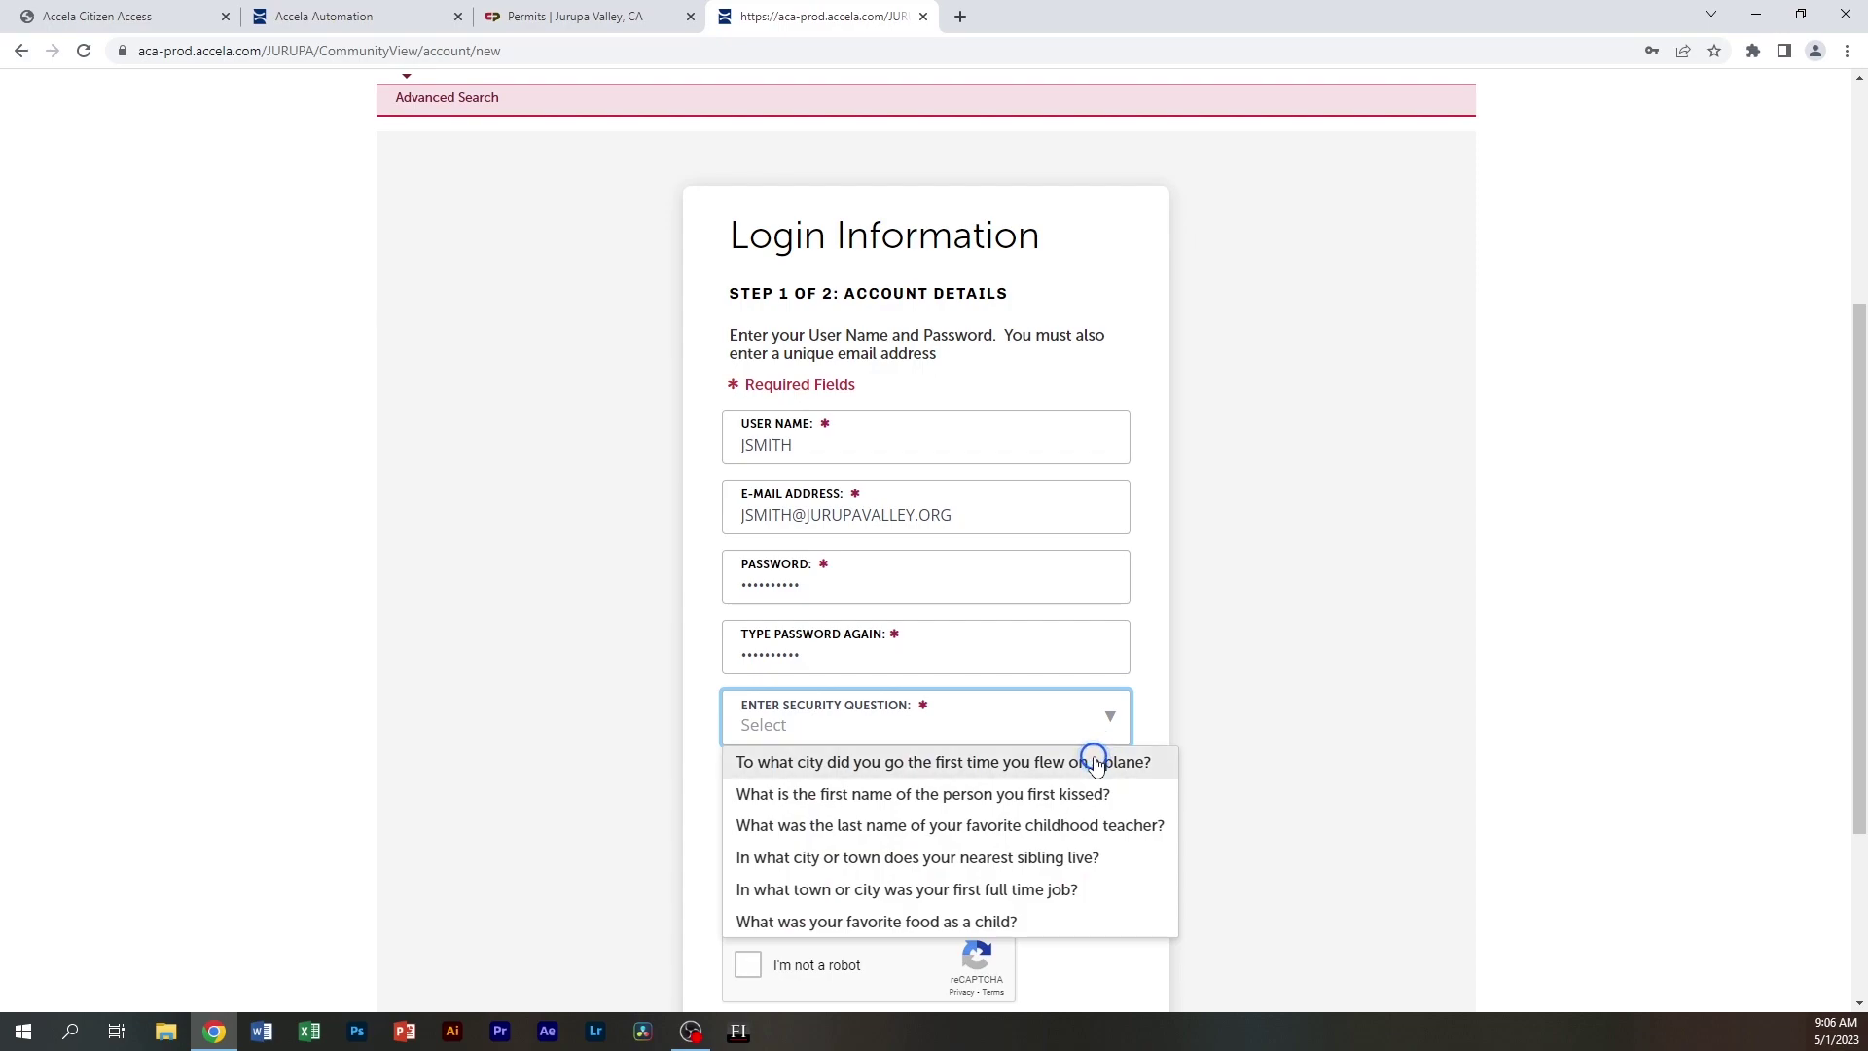
click(1030, 762)
click(784, 787)
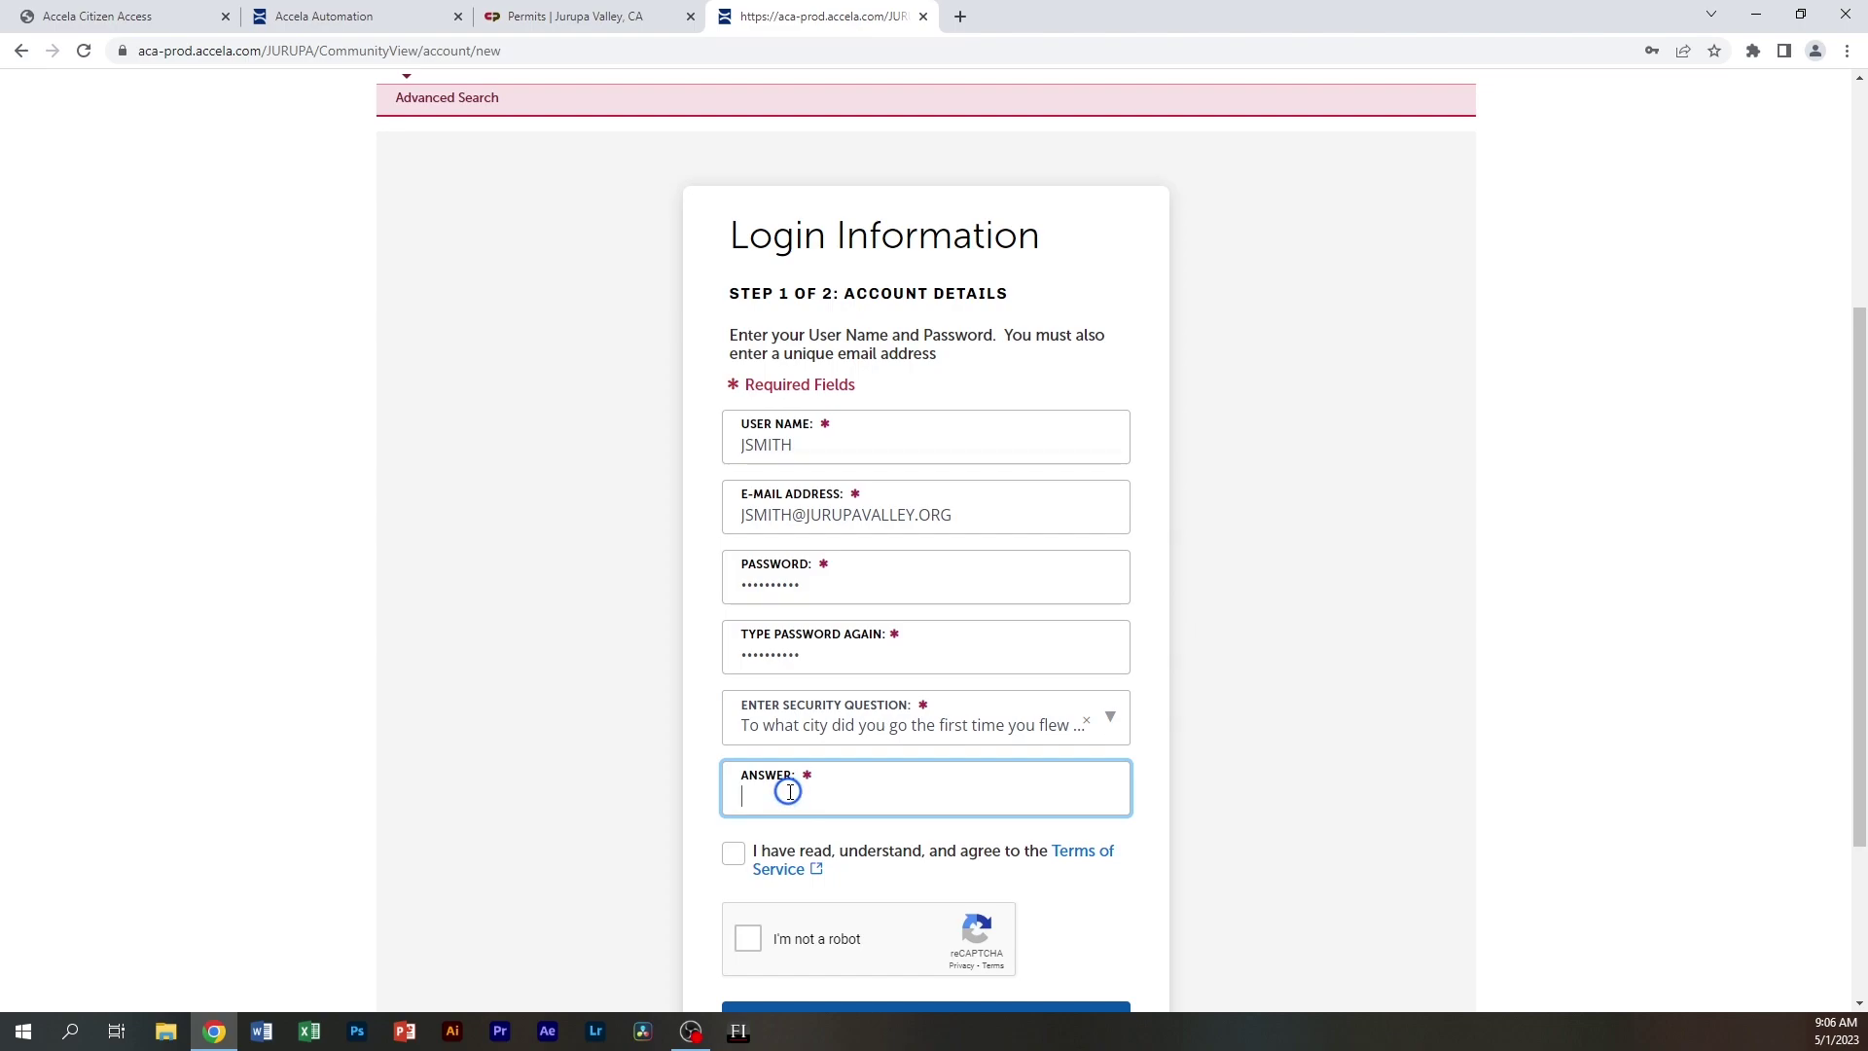
text(Jurupa)
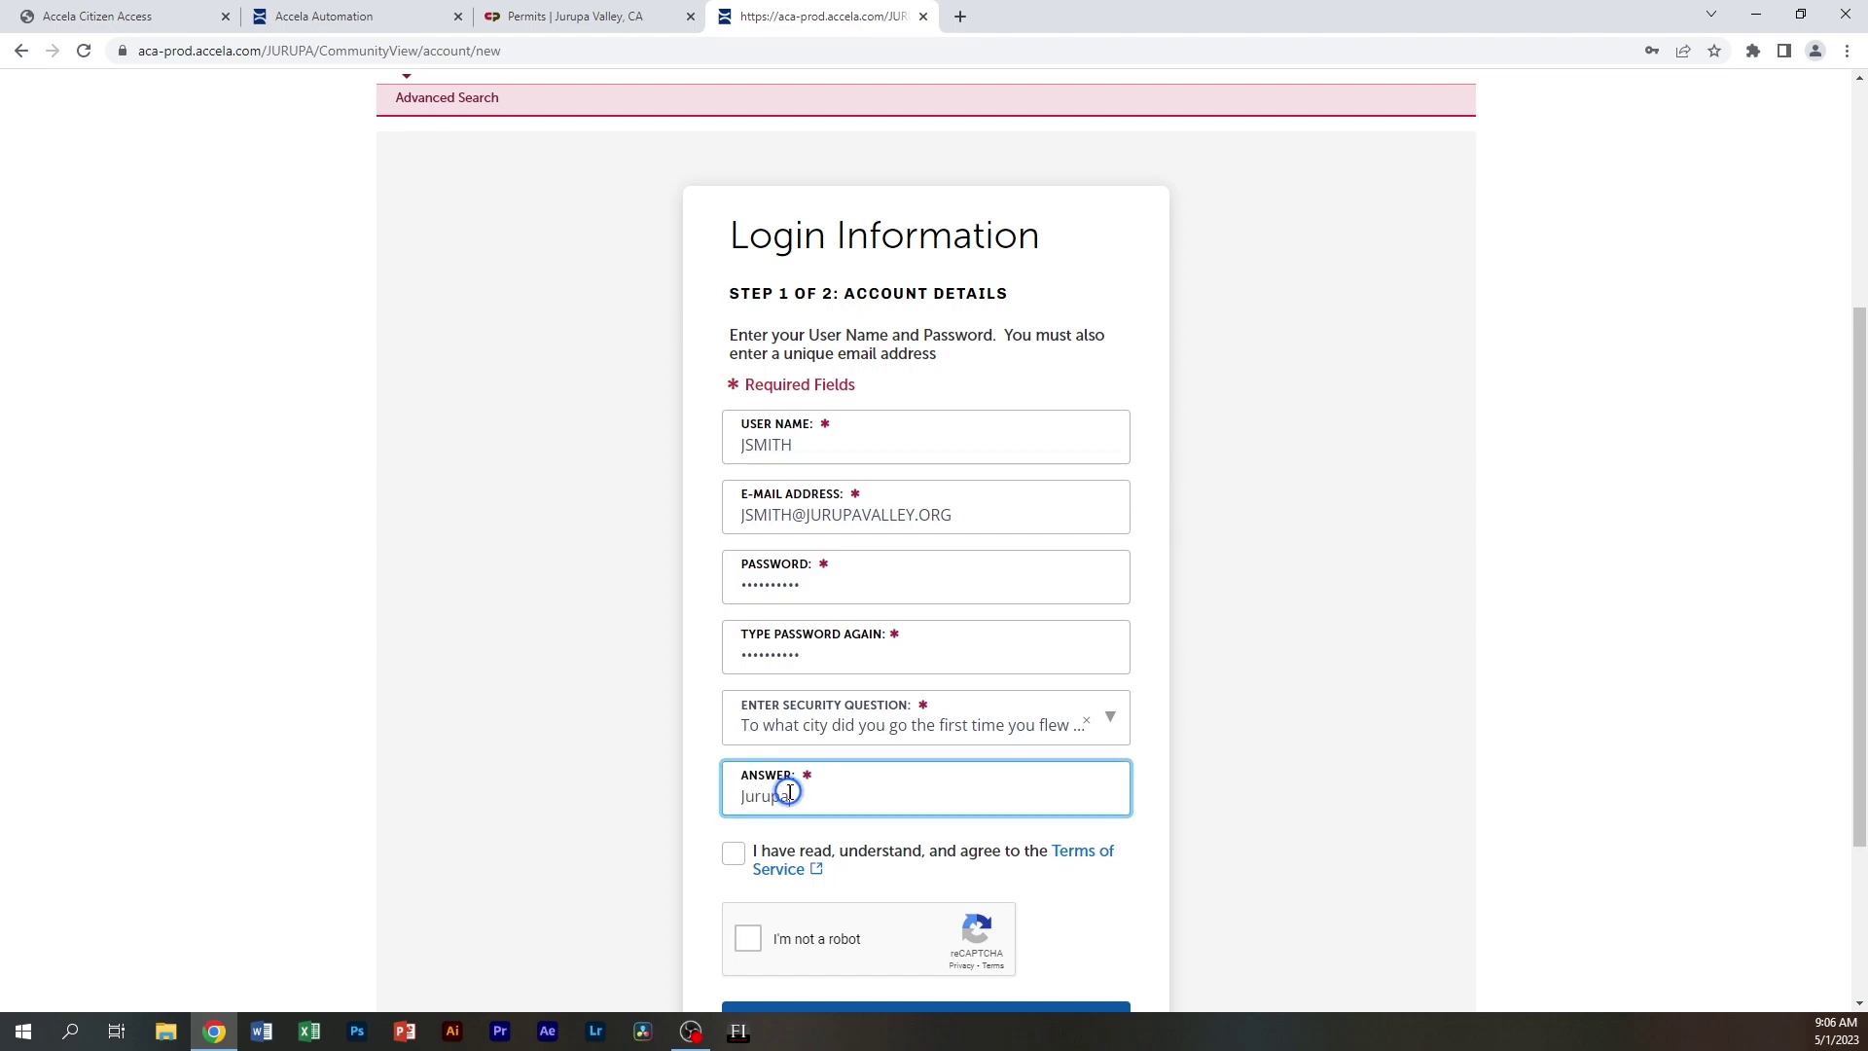
Accept the Terms of Service, pass the reCAPTCHA check, and continue to Step 2
click(734, 860)
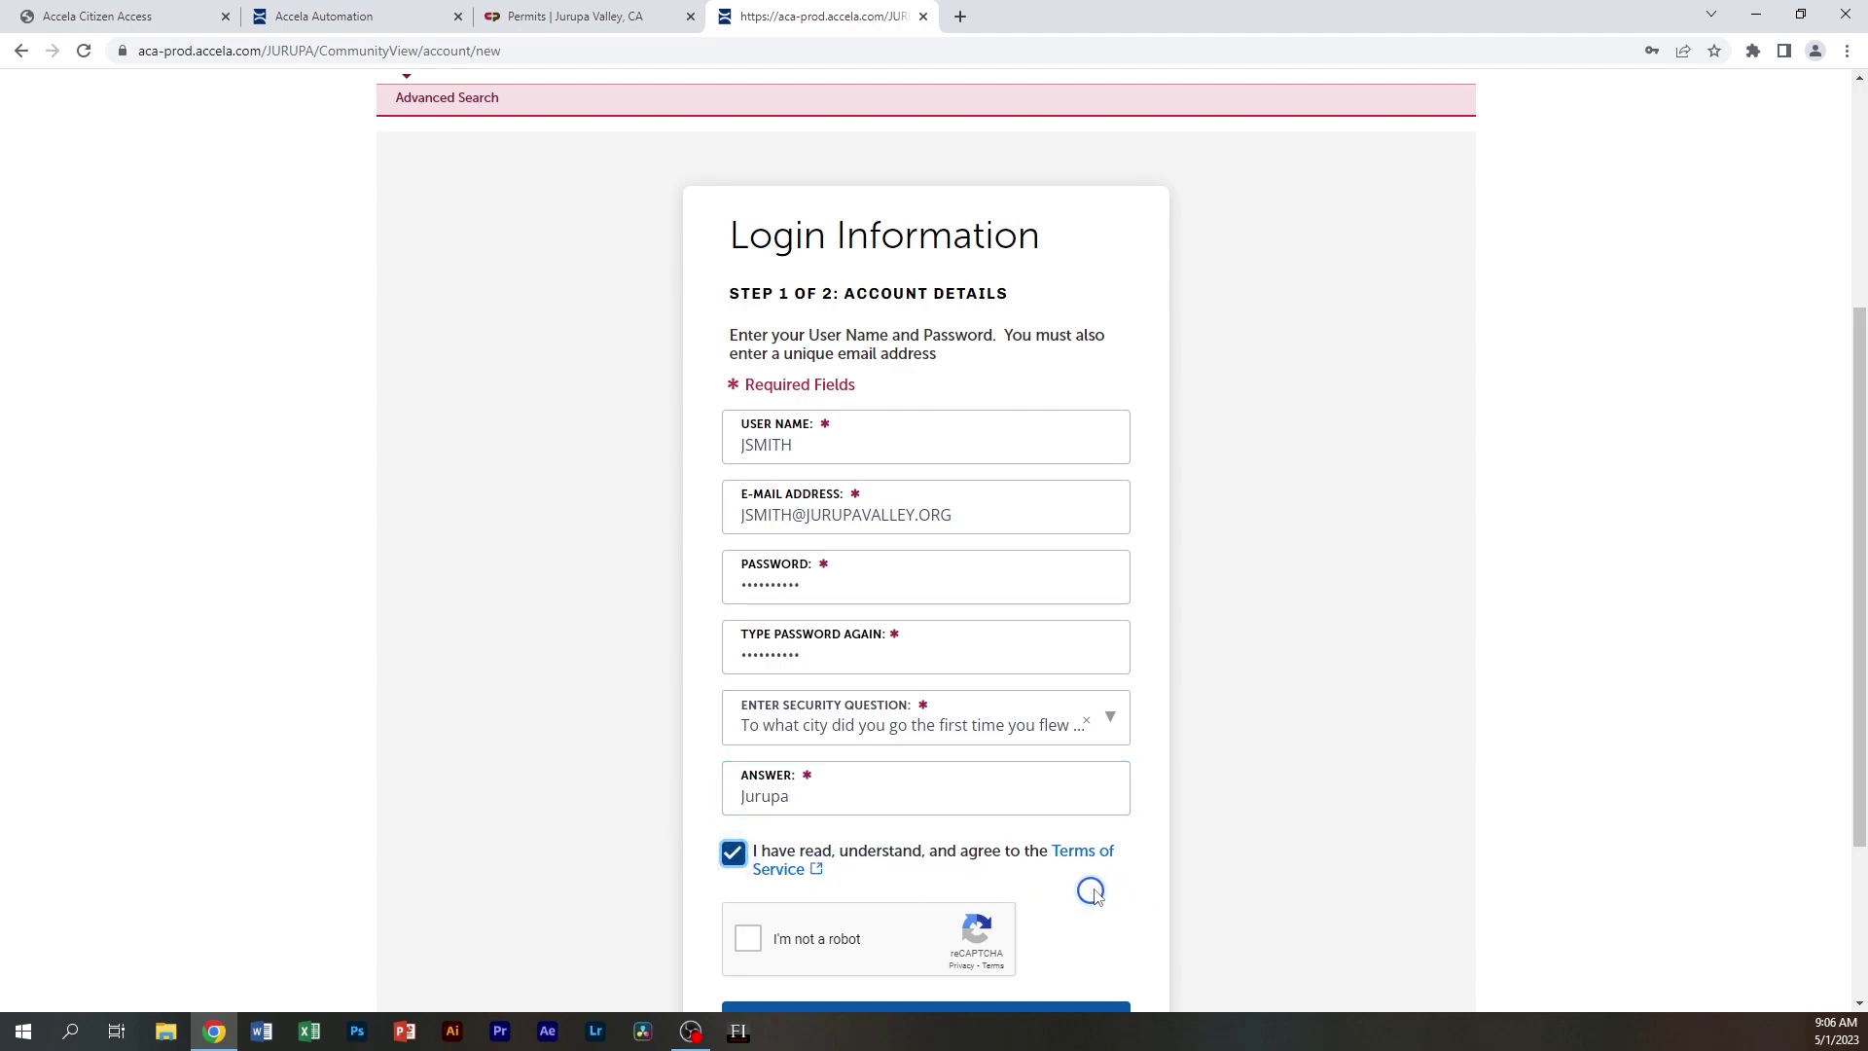
scroll(1047, 879, down, 2)
click(747, 744)
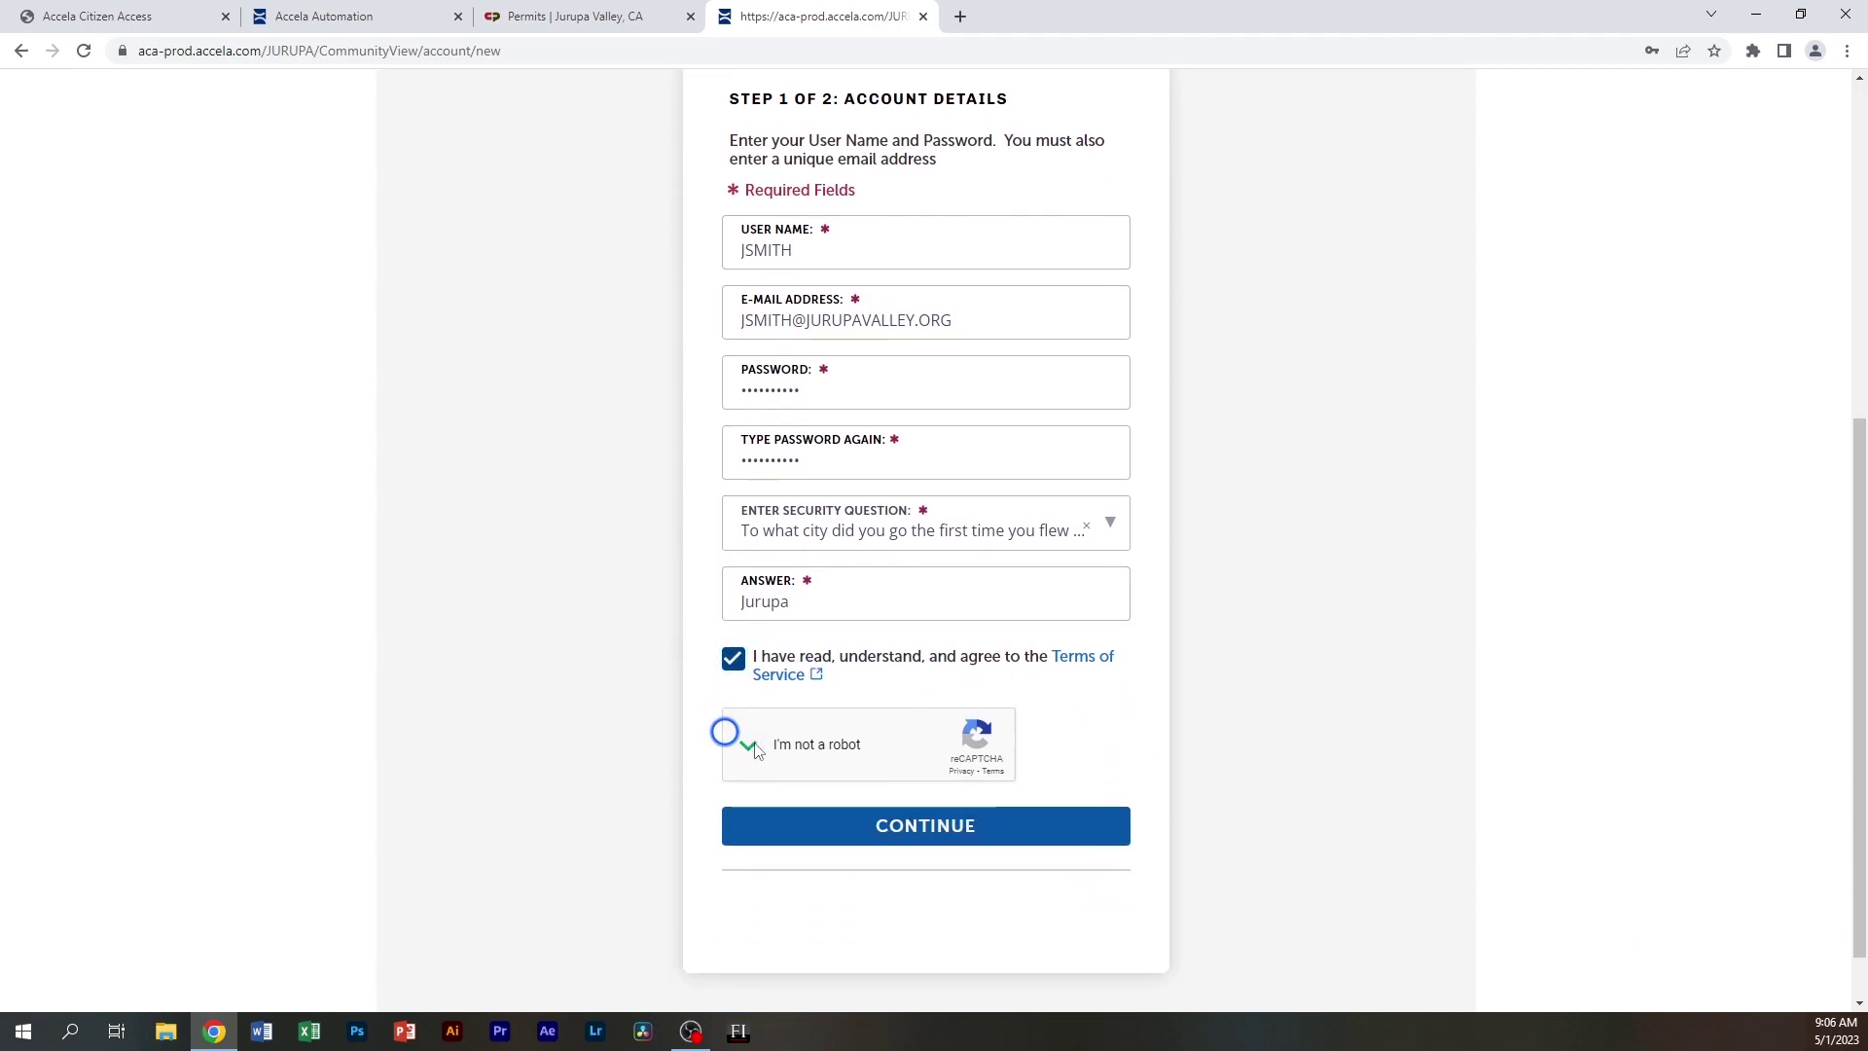
click(972, 825)
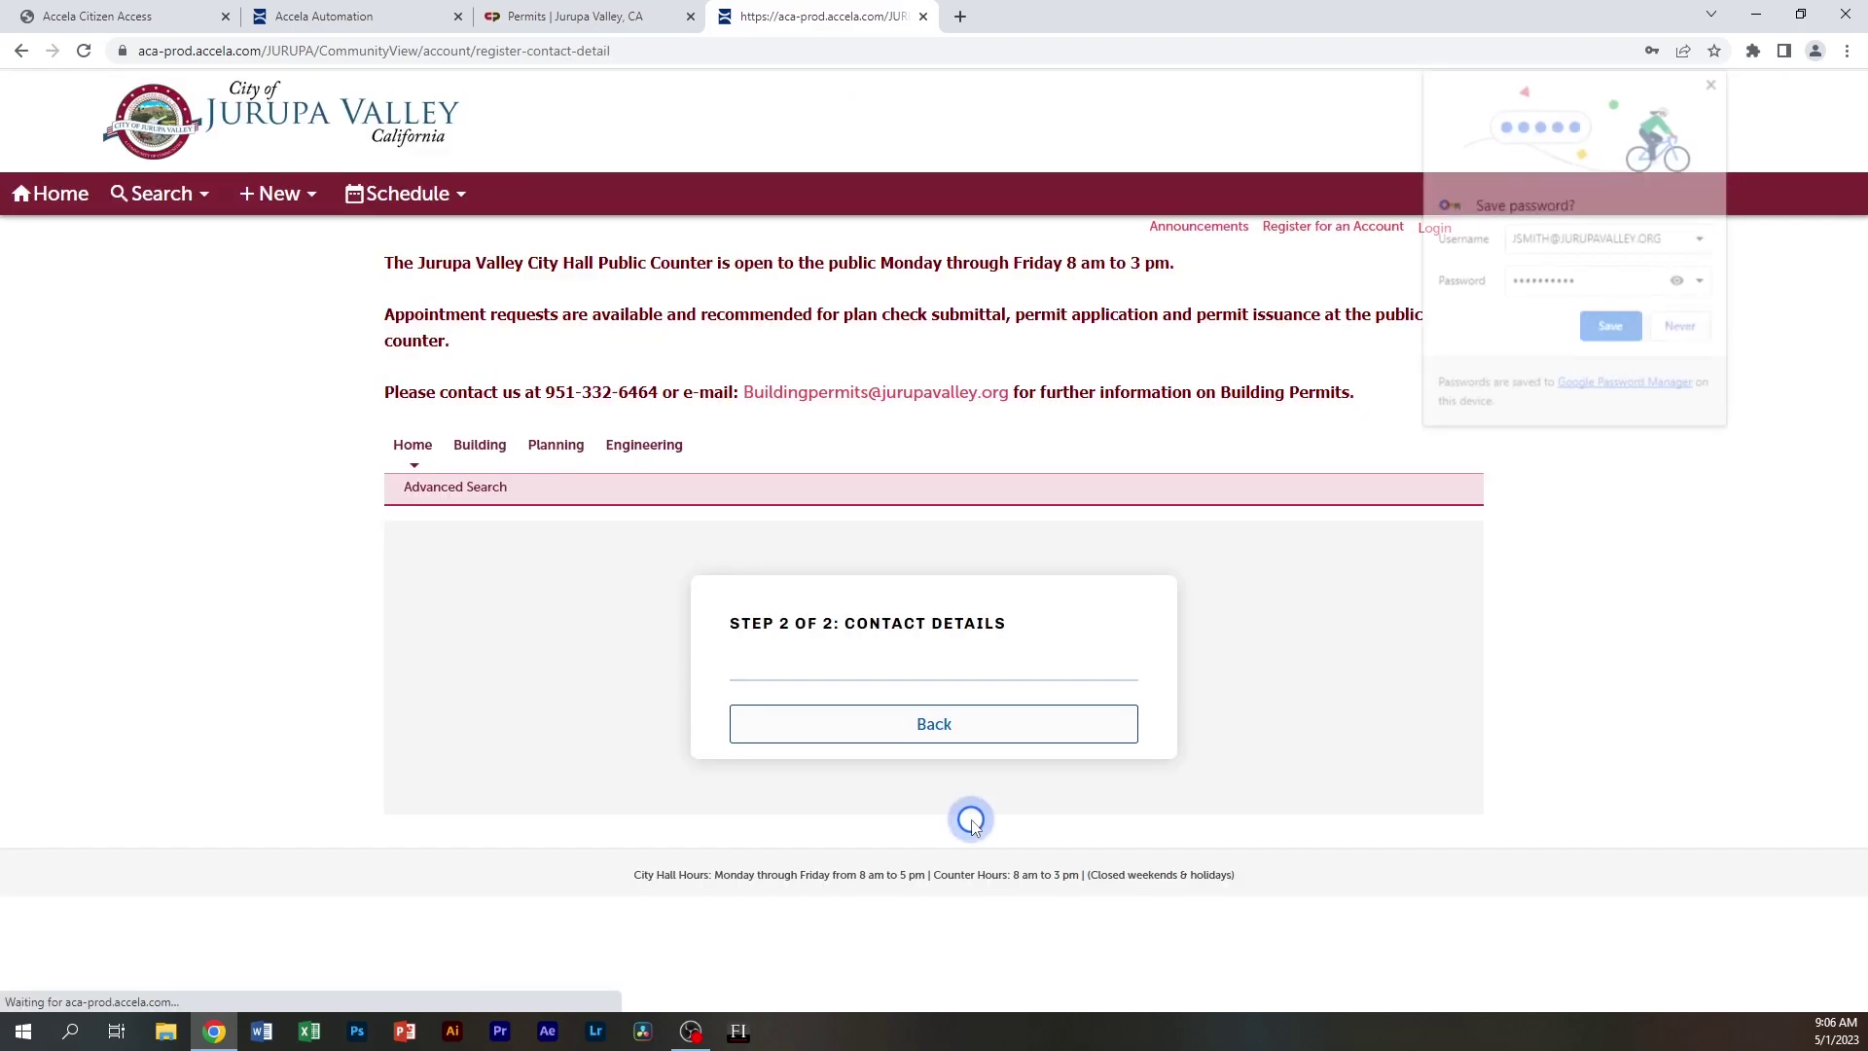
Decline Chrome's save-password prompt and choose Applicant under Contact Details For
click(1682, 329)
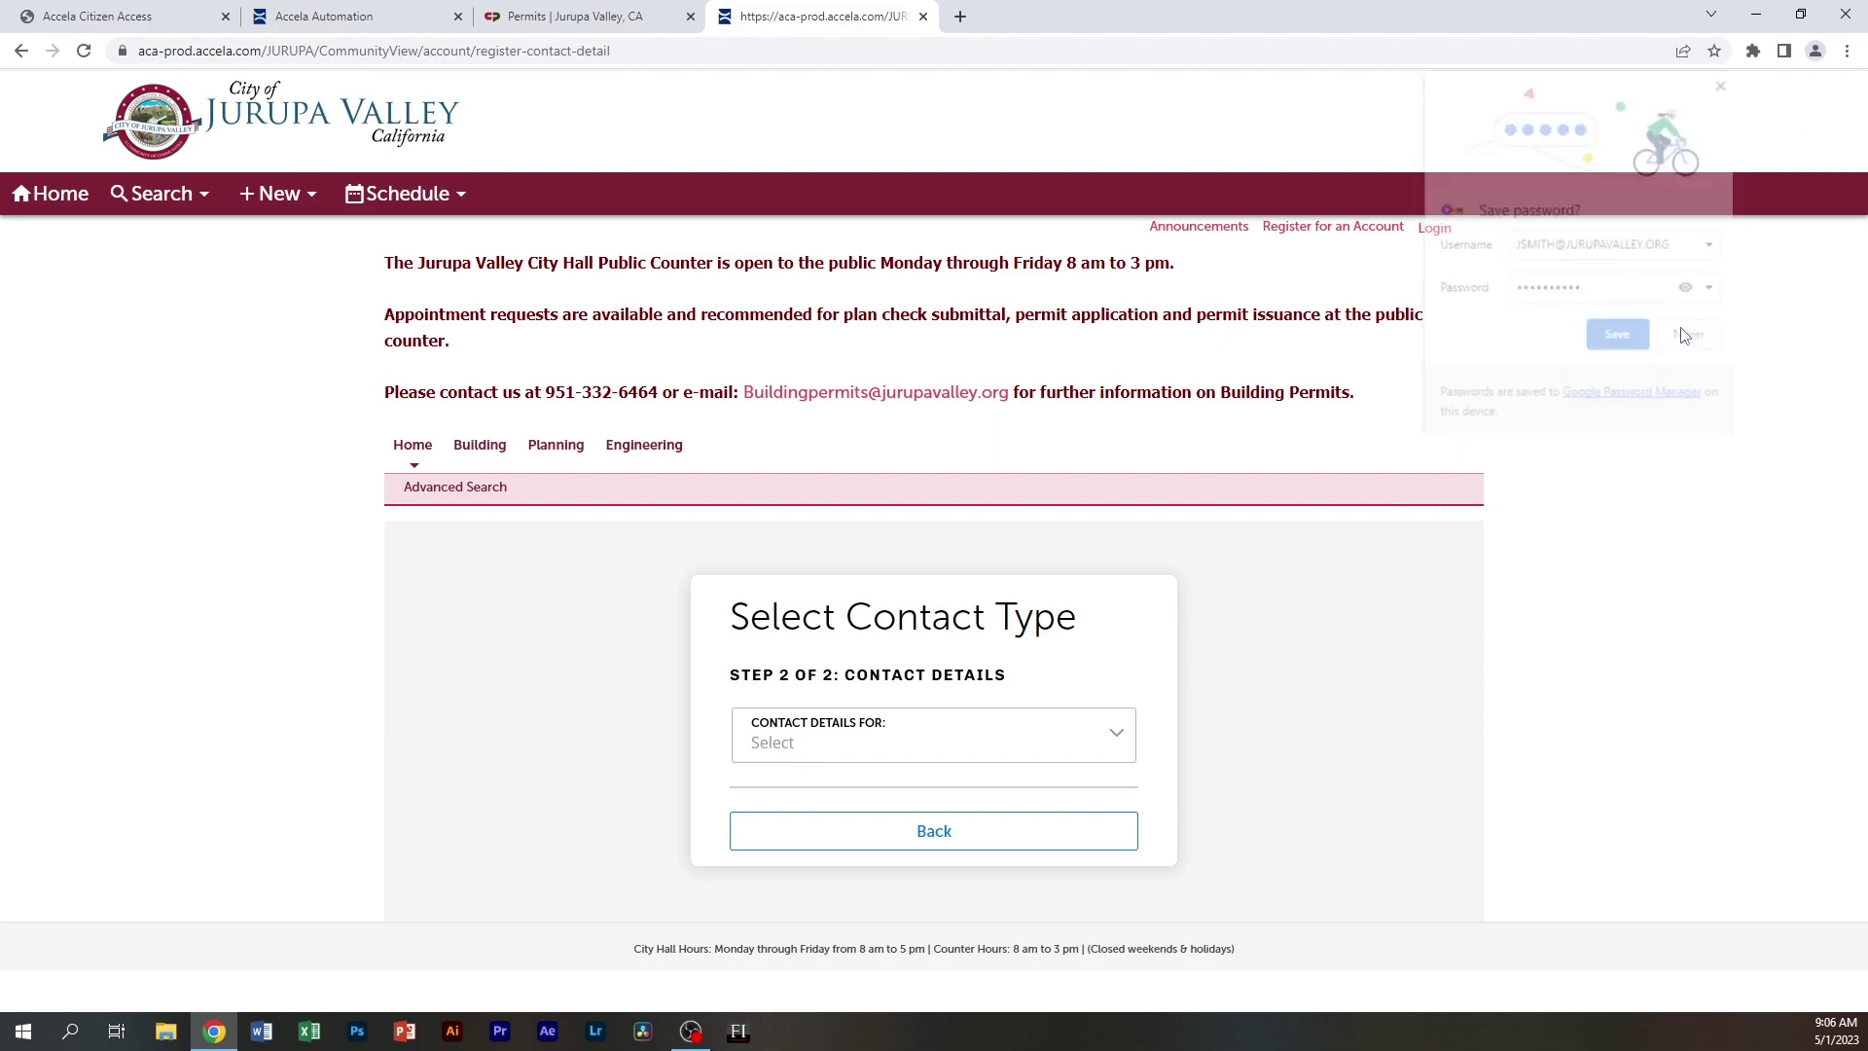
click(1114, 737)
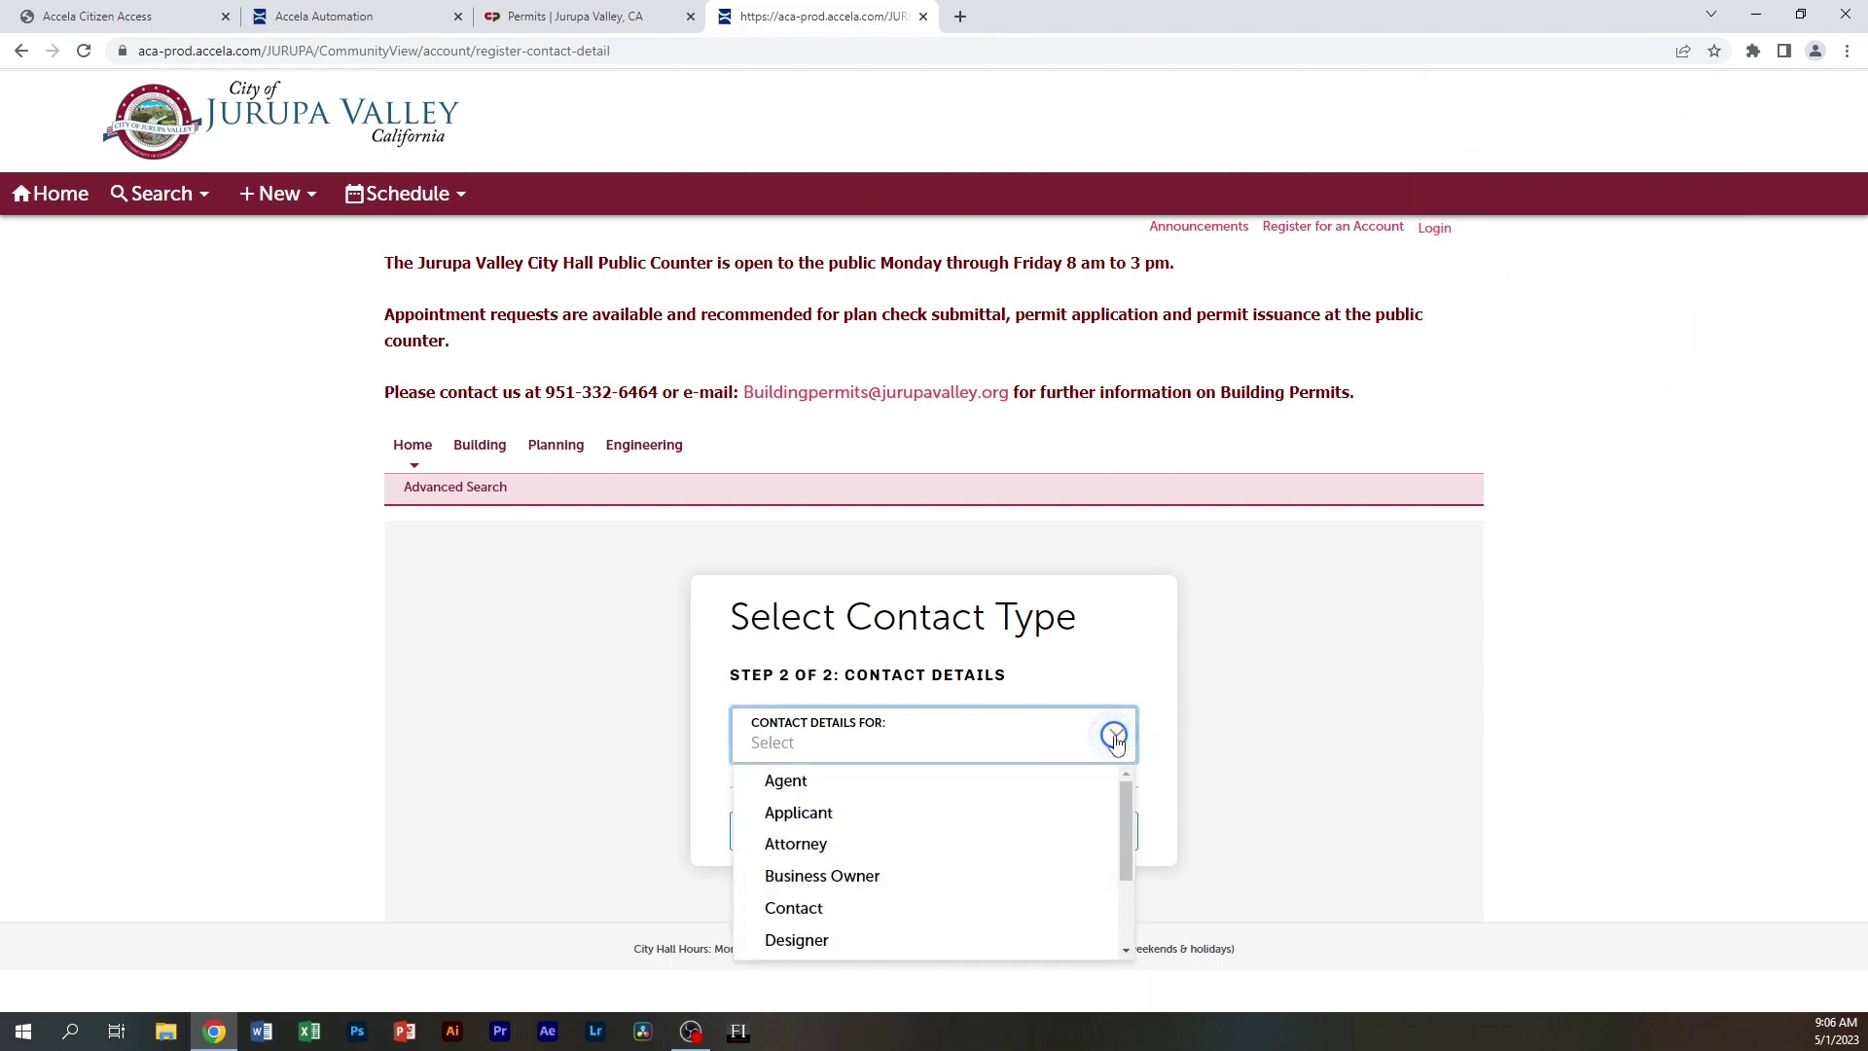
click(789, 822)
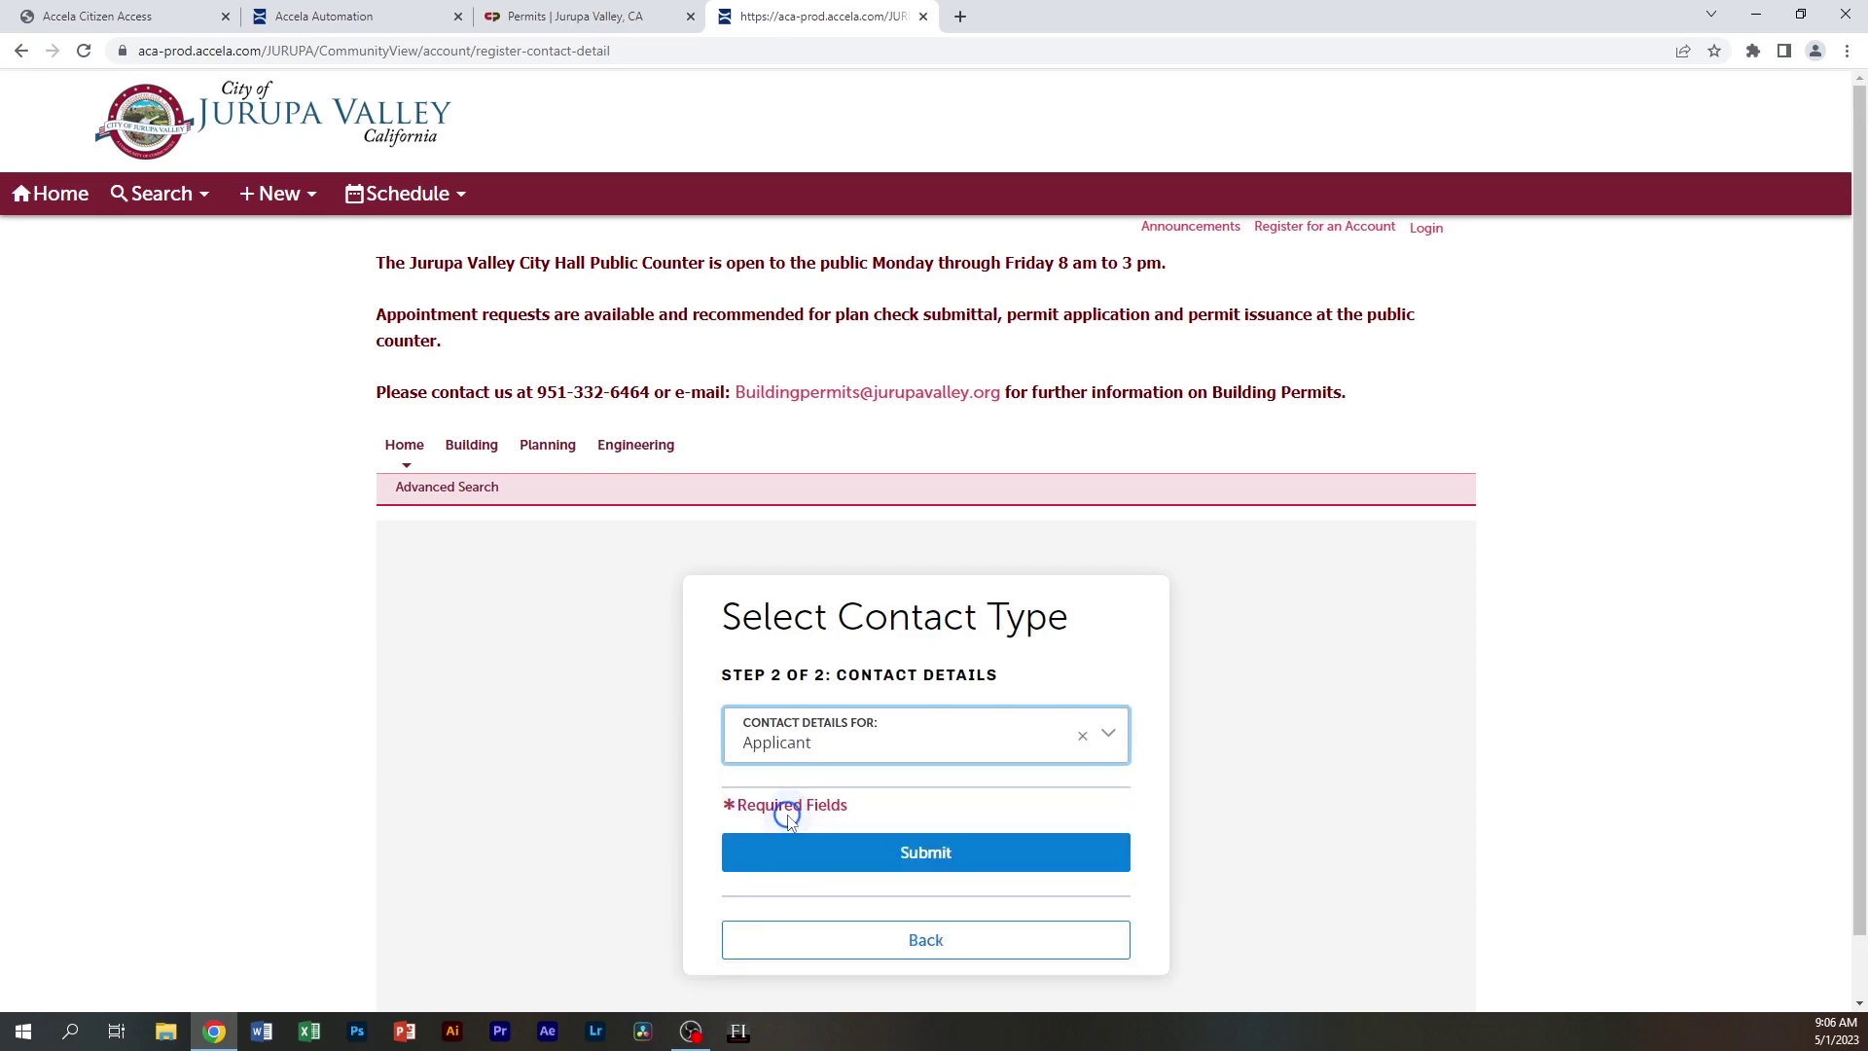
scroll(1105, 813, down, 5)
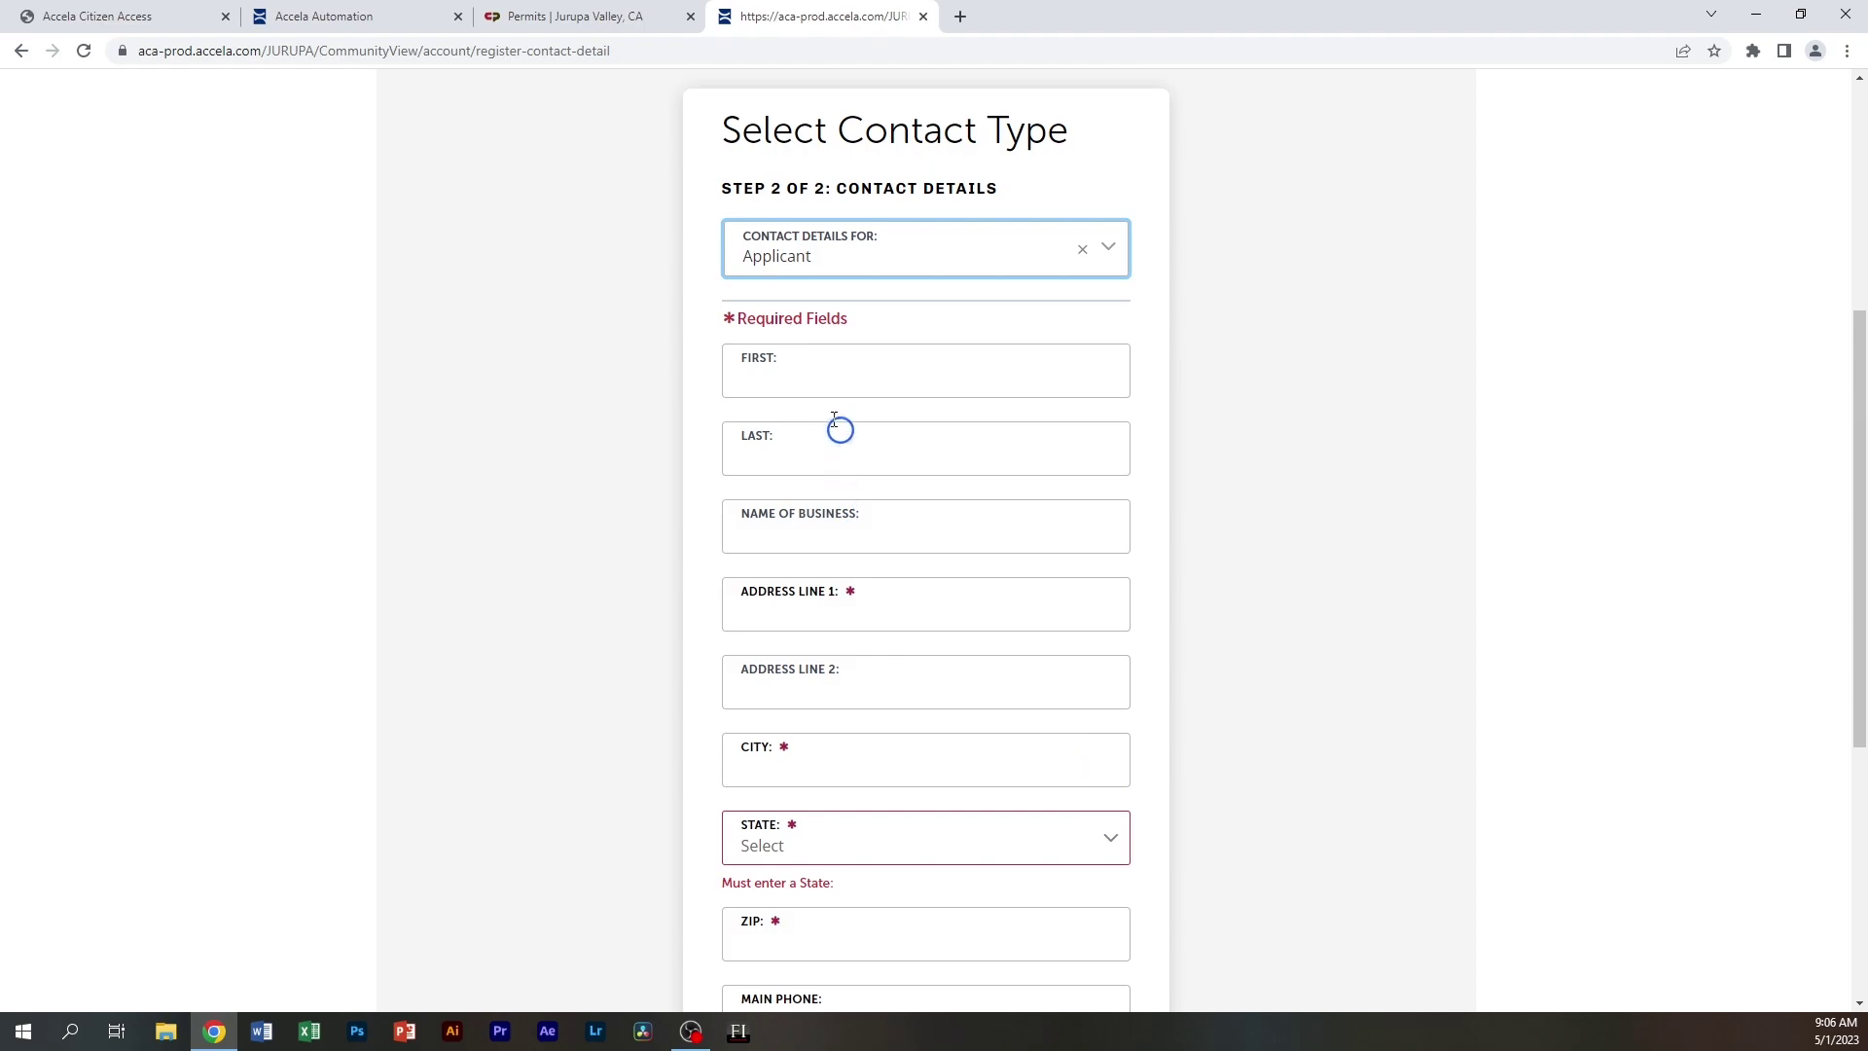
Complete the applicant's name, address, phone and e-mail fields, then submit to create the account
click(819, 371)
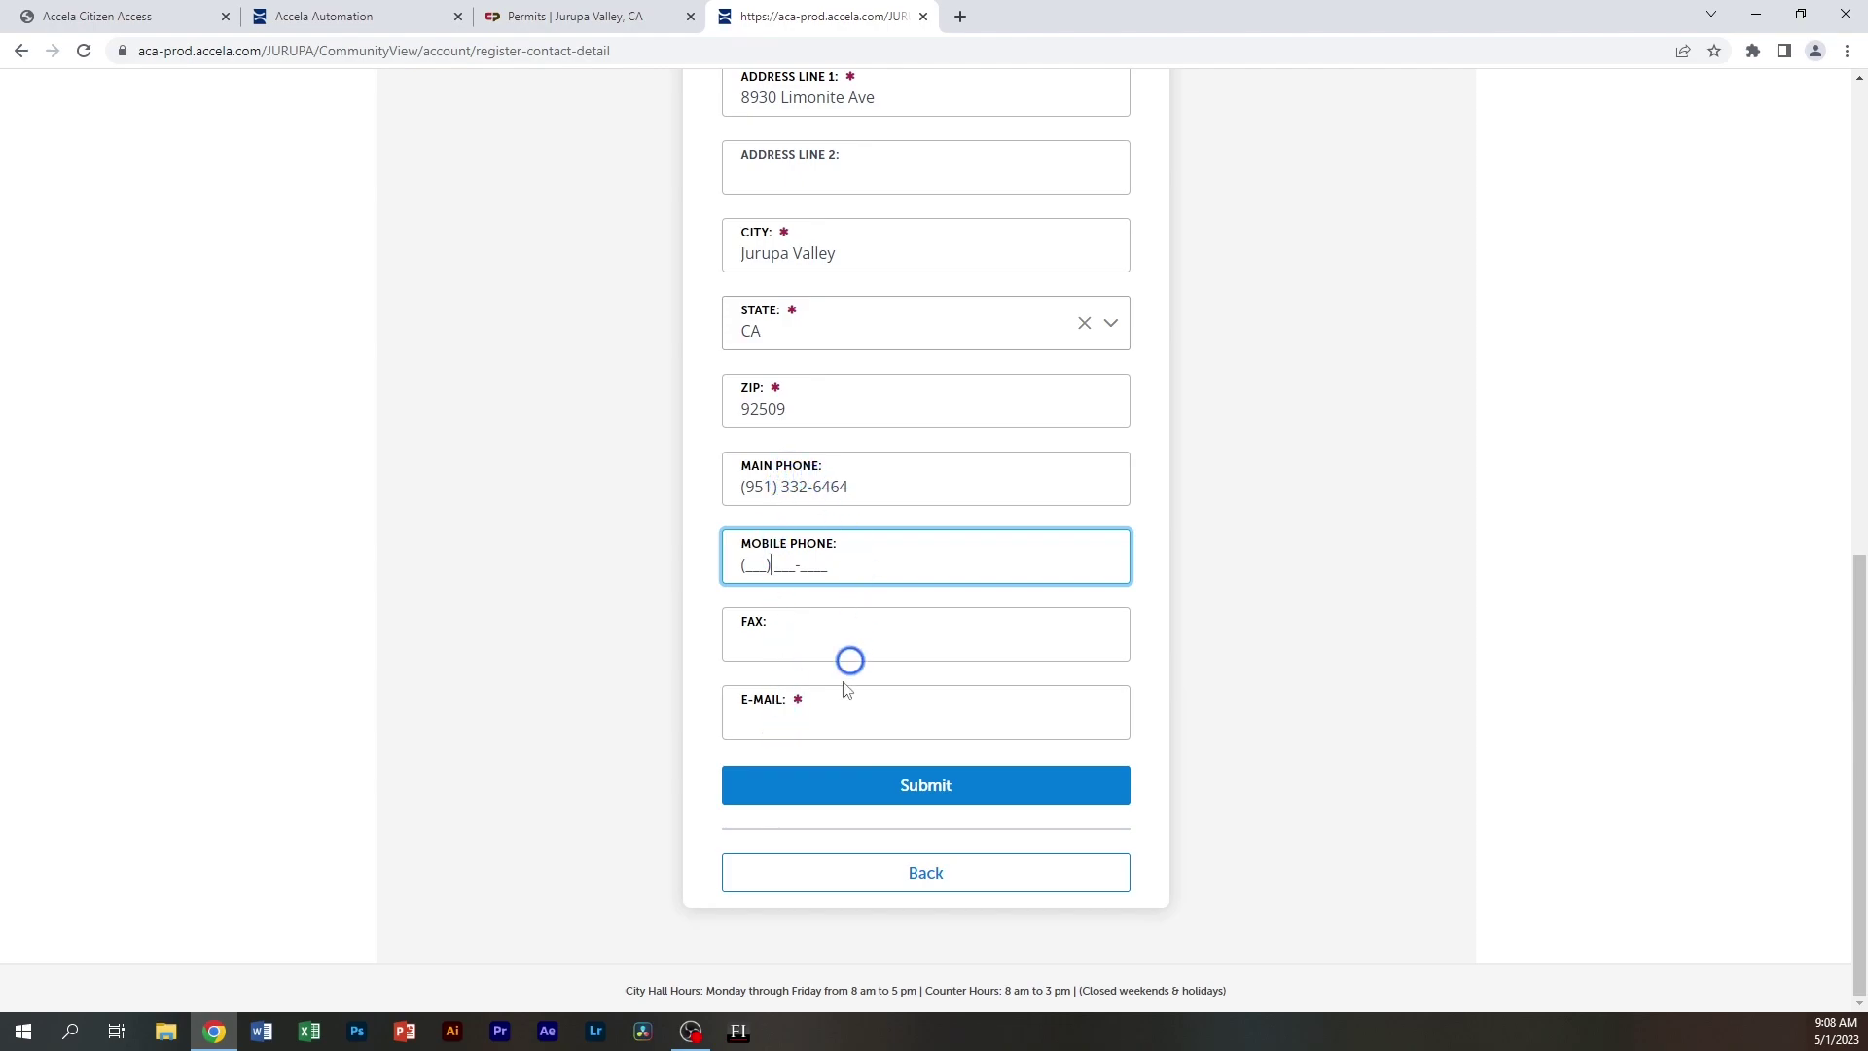
click(768, 720)
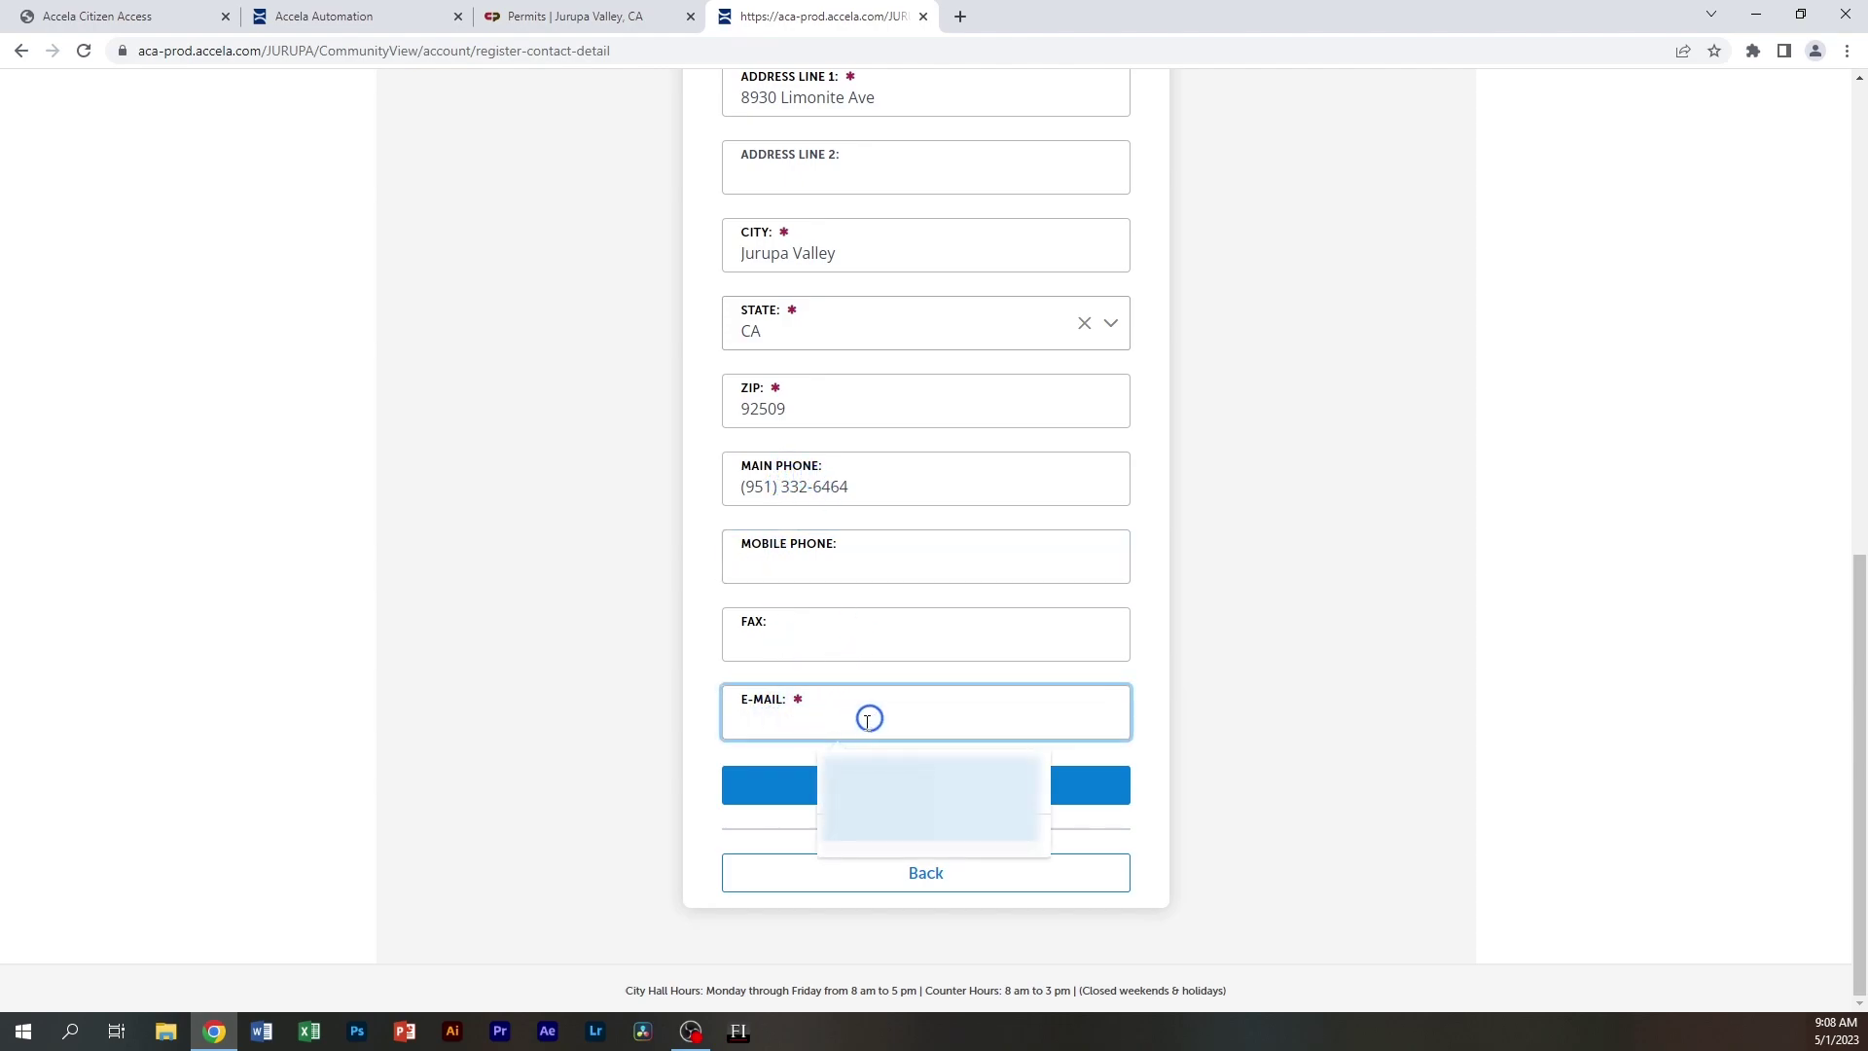
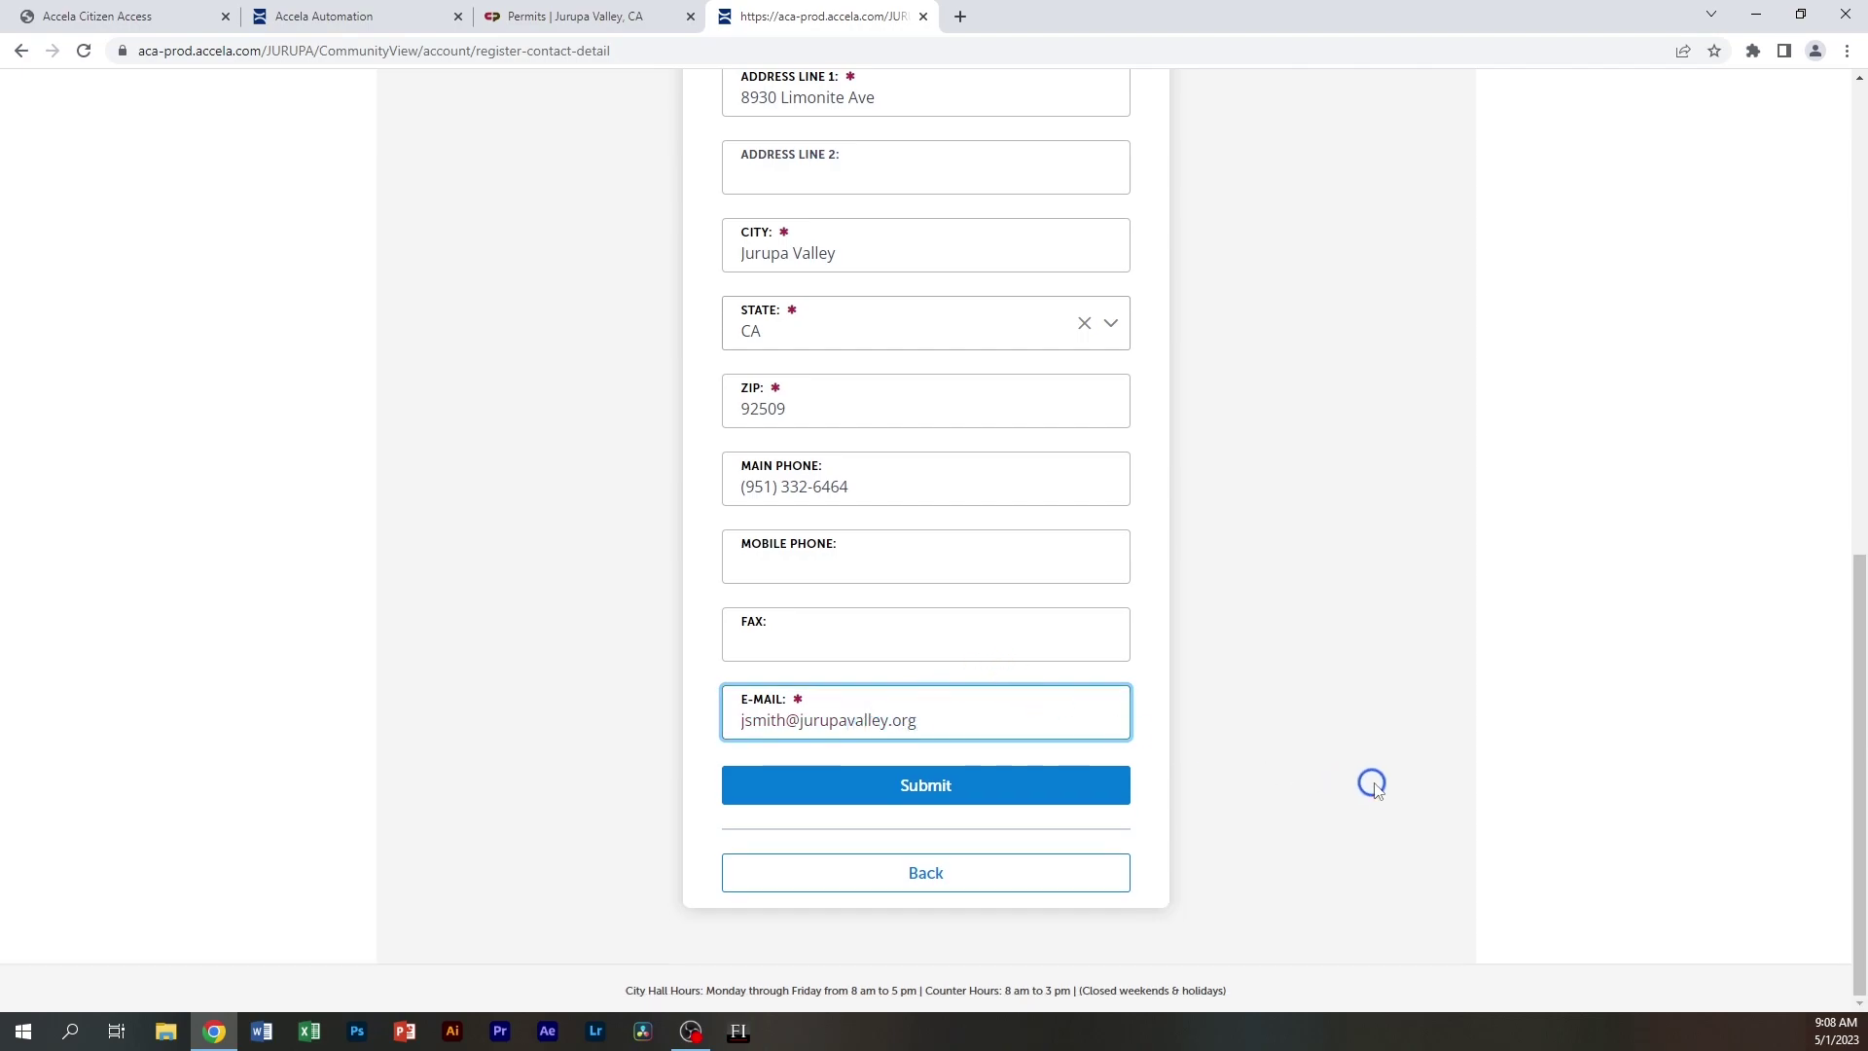
scroll(1199, 730, up, 5)
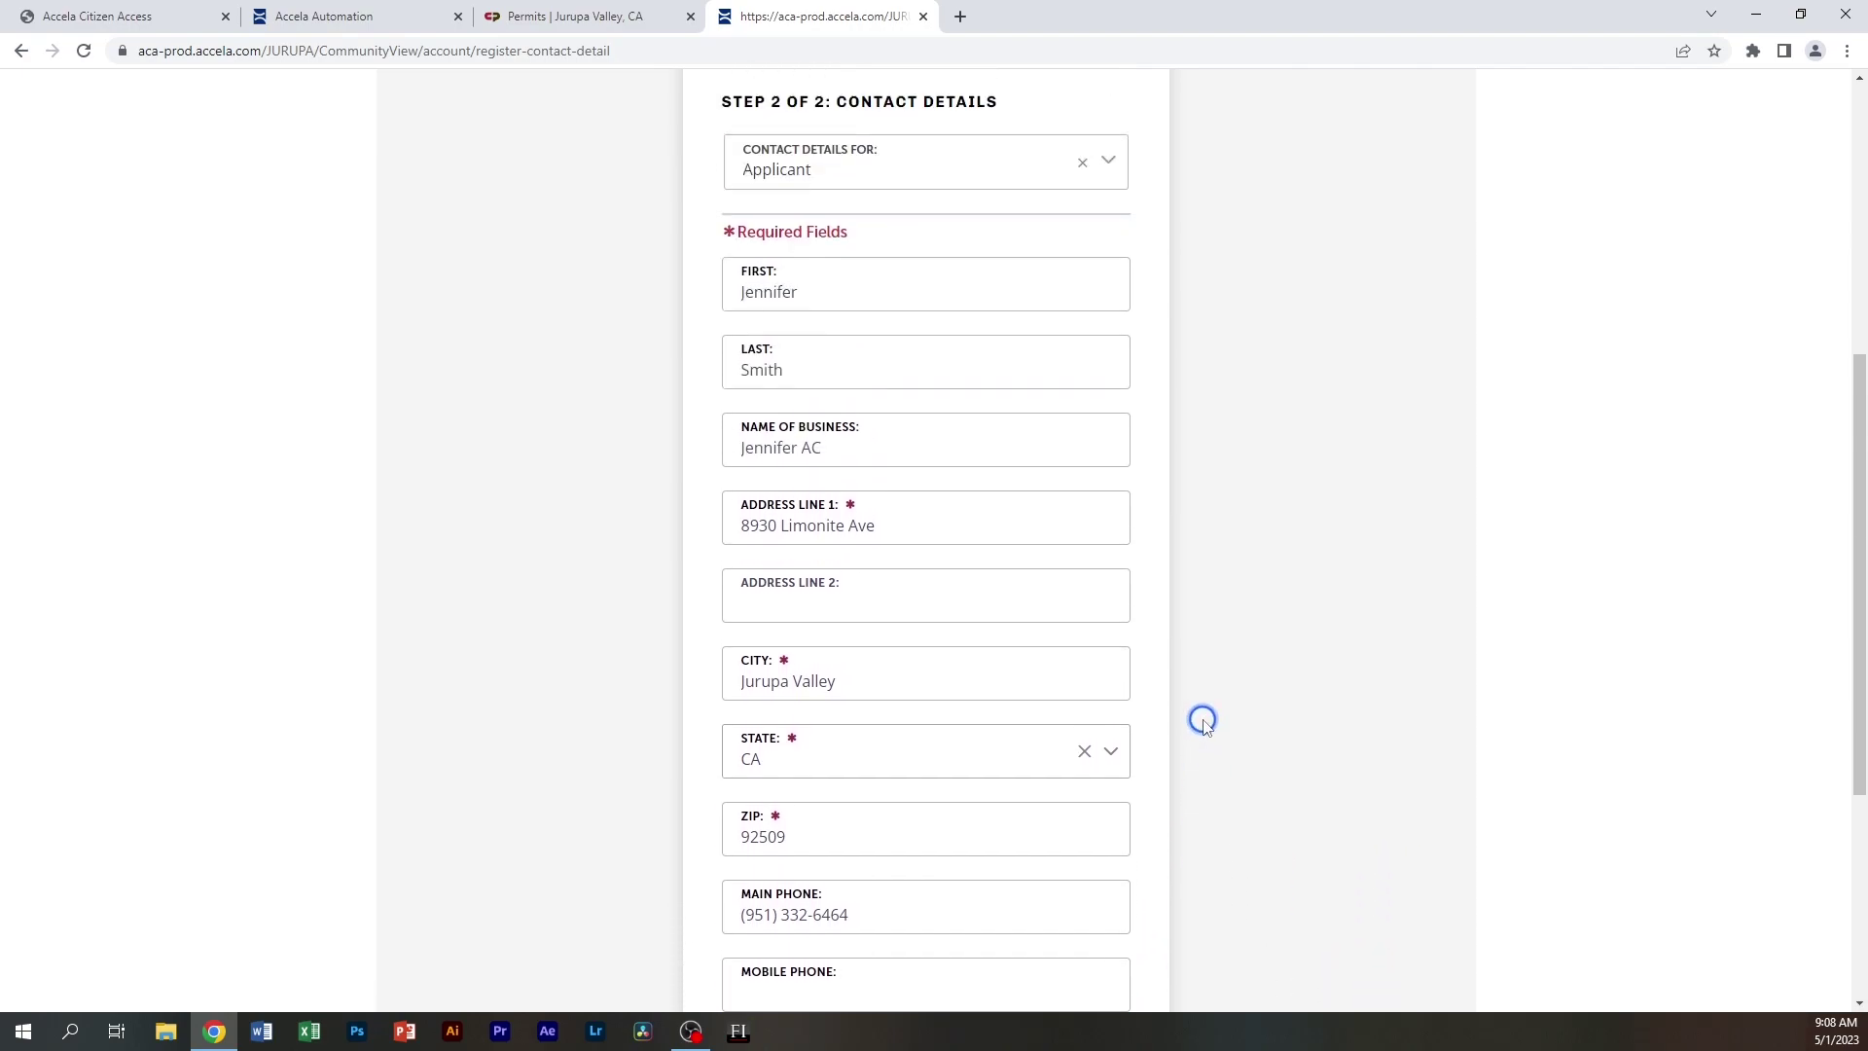
scroll(1222, 474, down, 5)
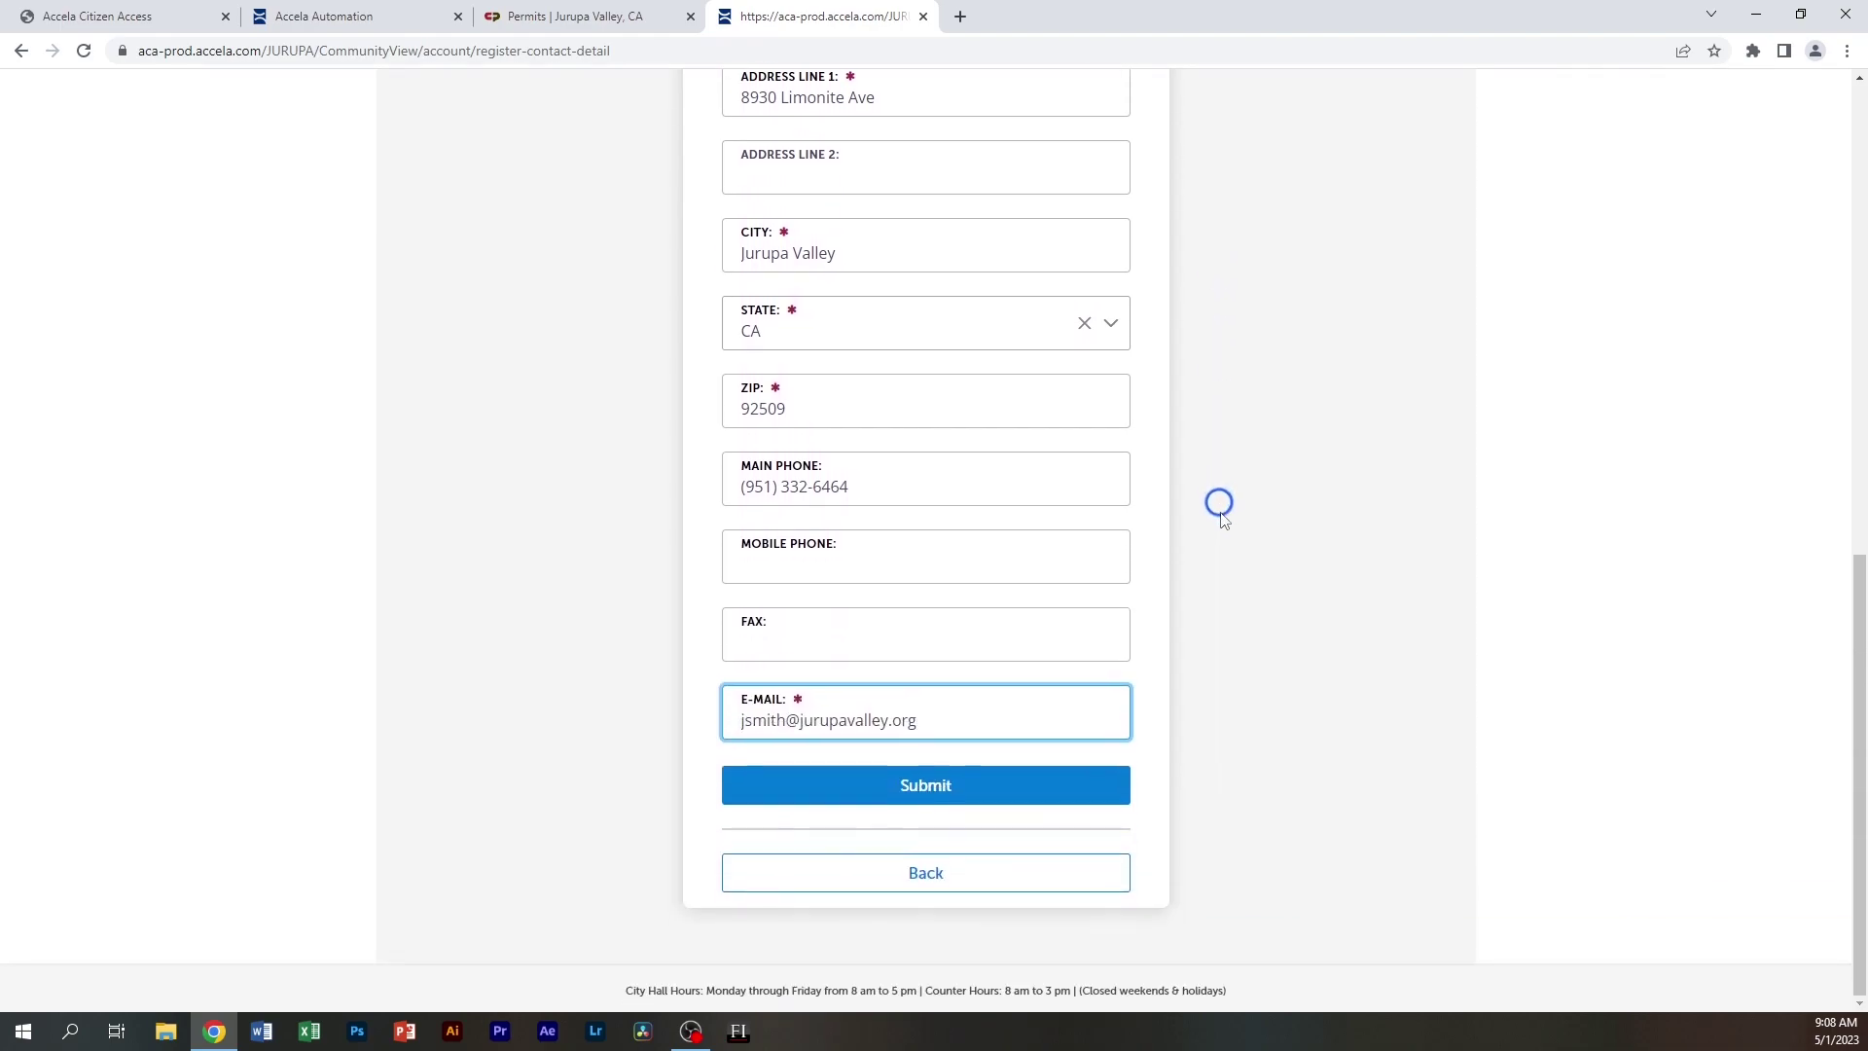
click(958, 790)
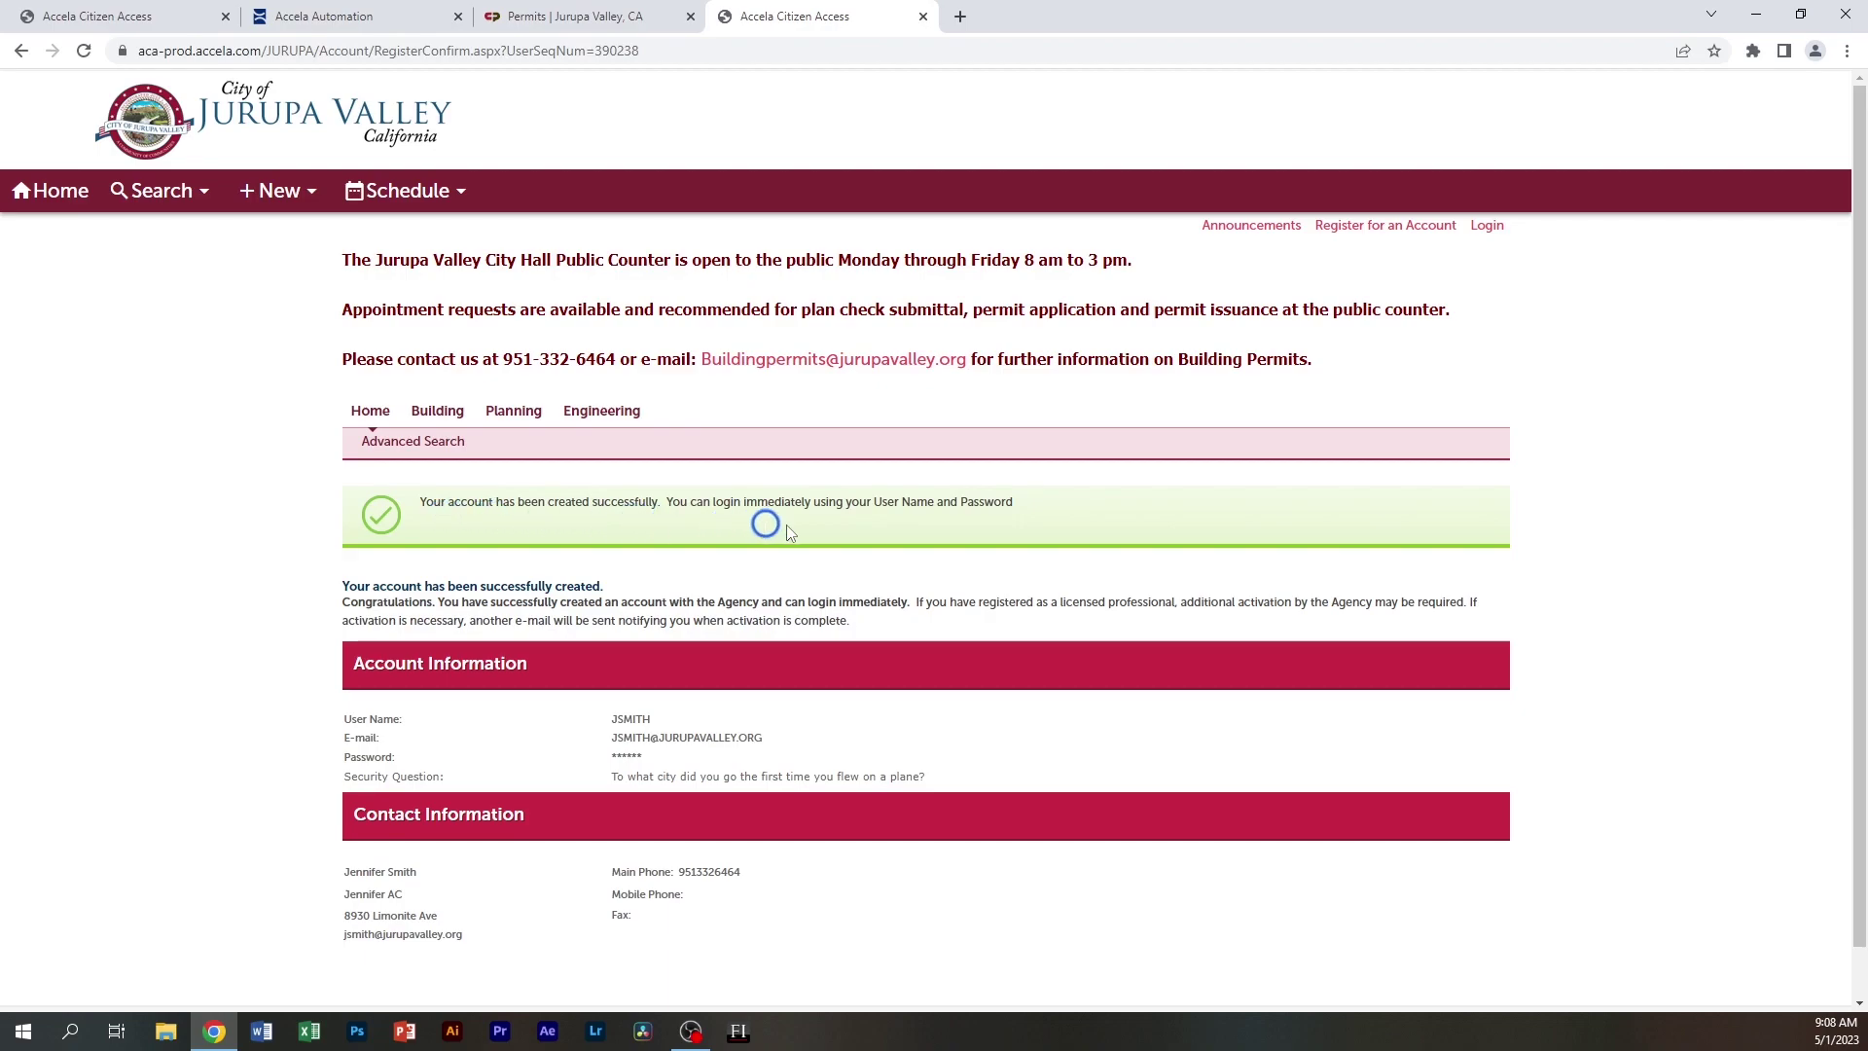
Scroll down the confirmation page to review the account and contact information
scroll(1080, 762, down, 1)
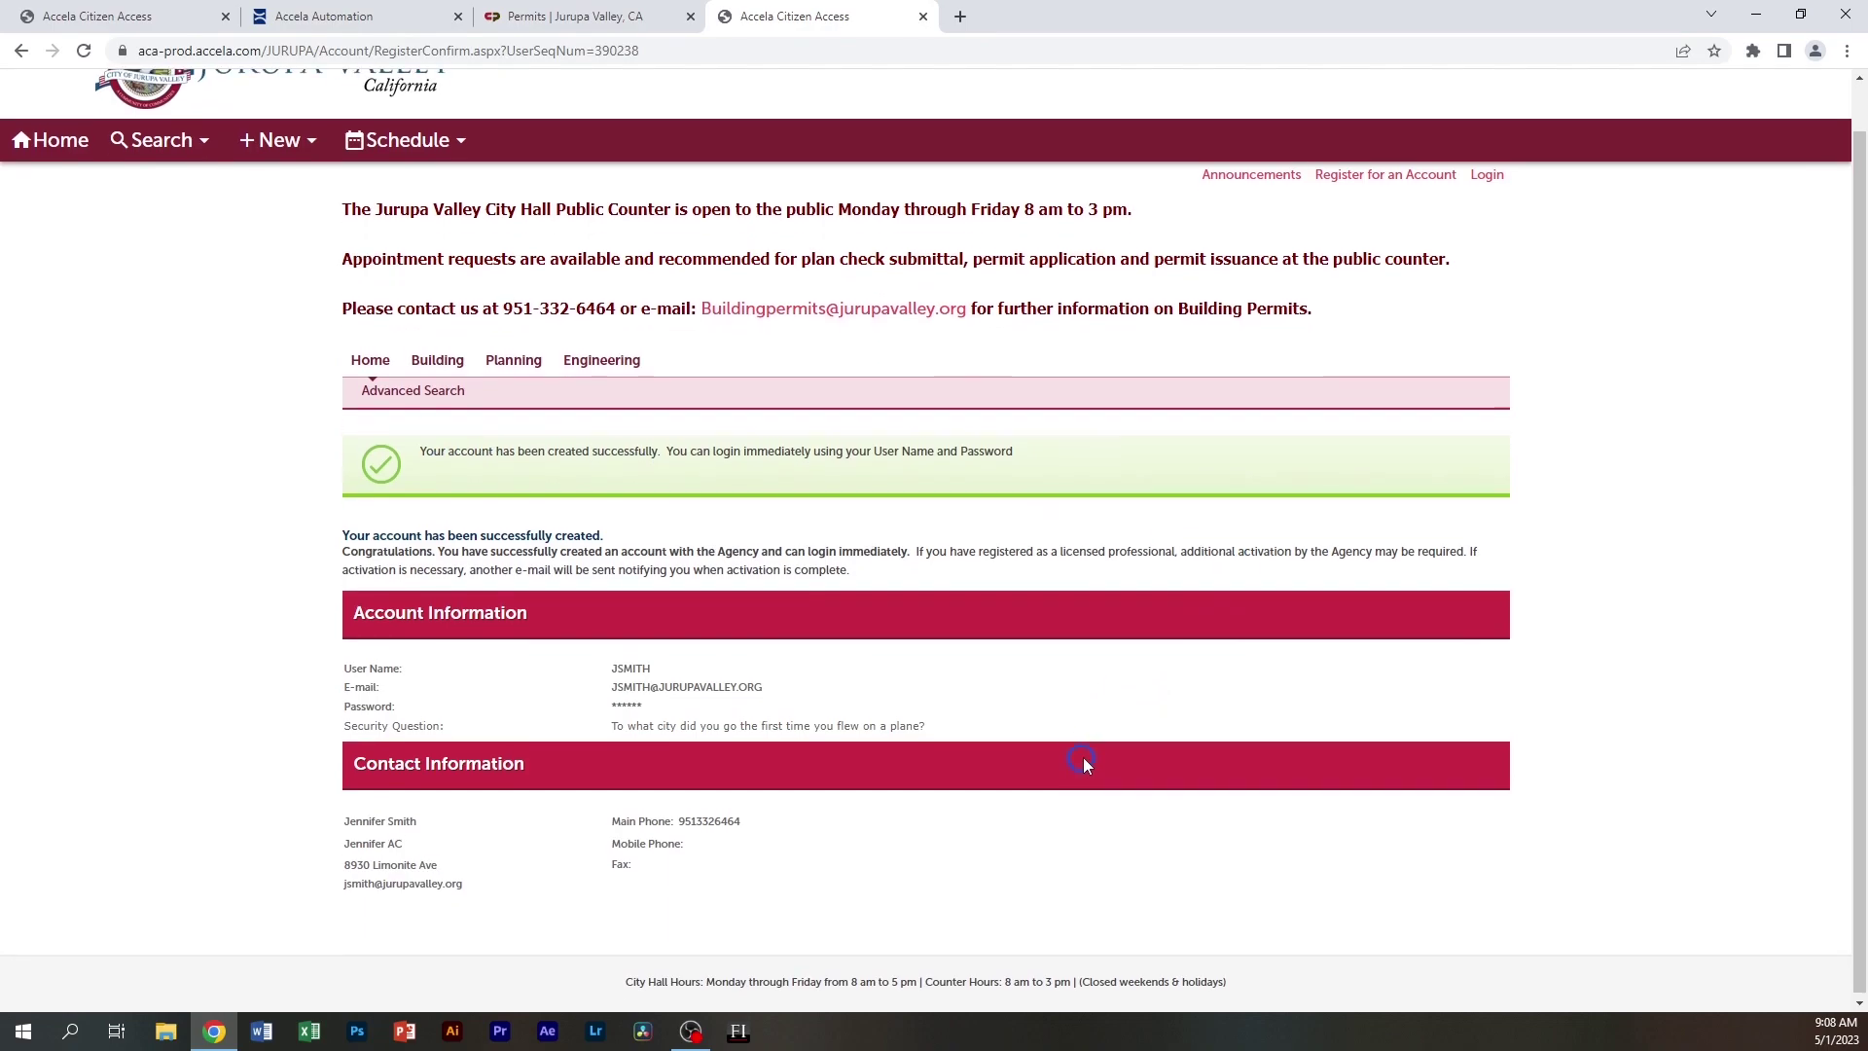